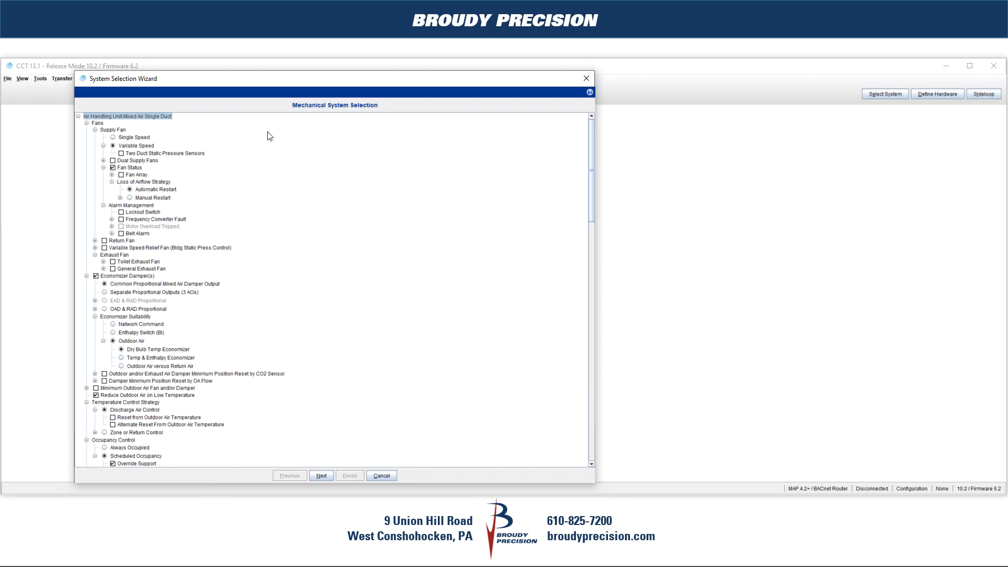
# Check the supply fan's Fan Array options and enable Return Fan for the mixed air single duct unit.
pyautogui.click(112, 176)
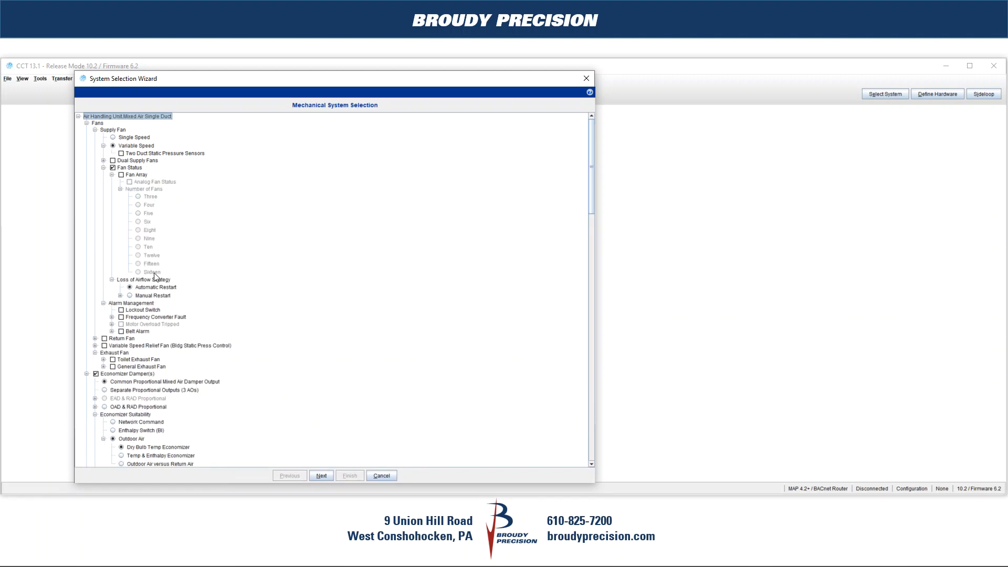
pyautogui.click(111, 175)
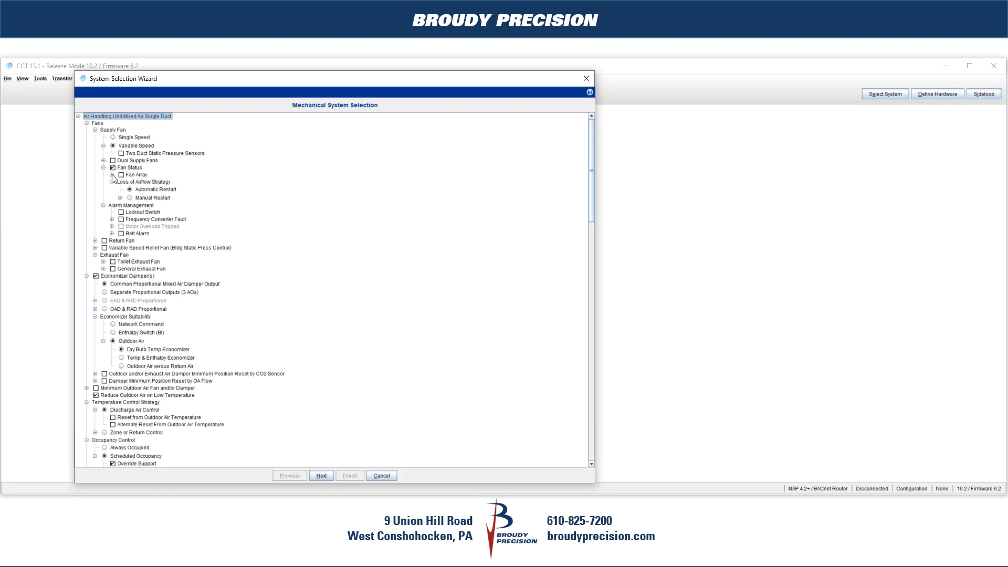
pyautogui.click(95, 240)
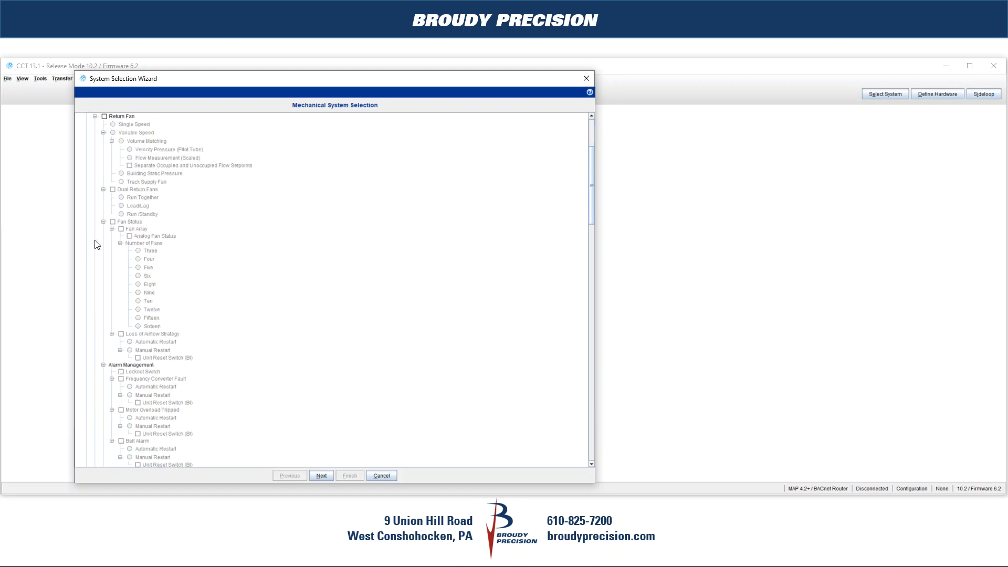
pyautogui.click(104, 116)
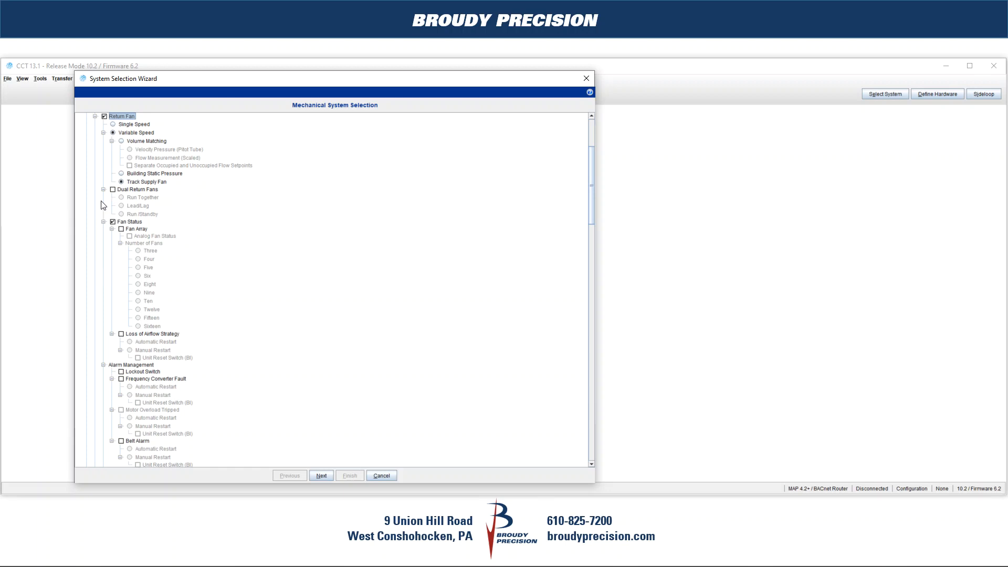
# Remove the Preheat coil from the mechanical system selection and collapse its options.
pyautogui.scroll(-3, 112, 299)
pyautogui.scroll(-6, 113, 304)
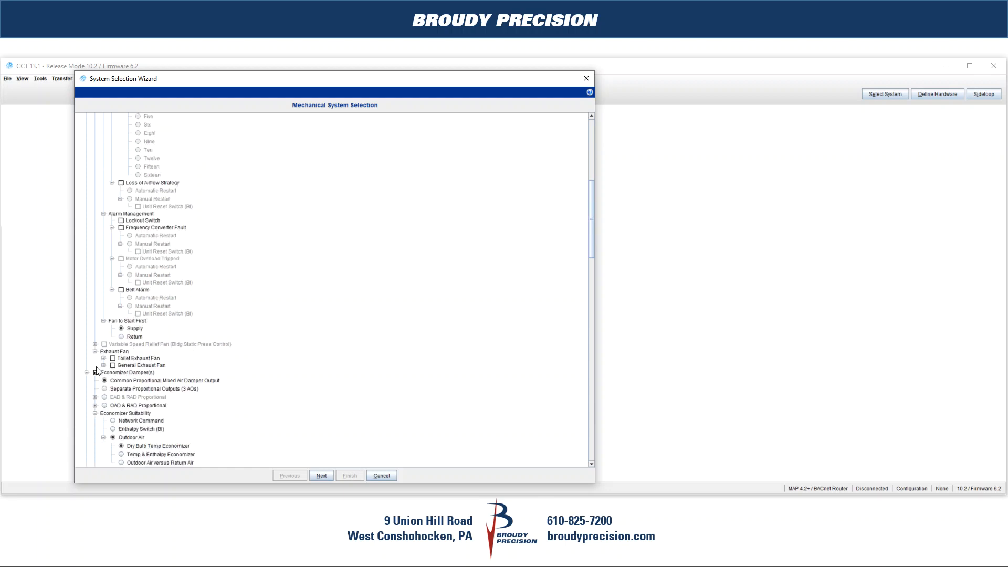
pyautogui.scroll(-6, 96, 371)
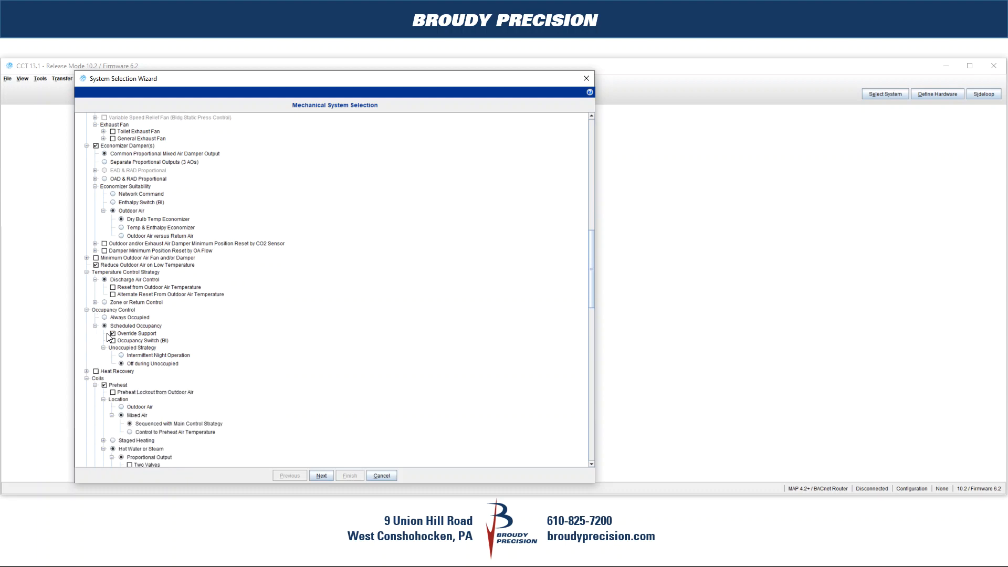
pyautogui.scroll(-5, 108, 340)
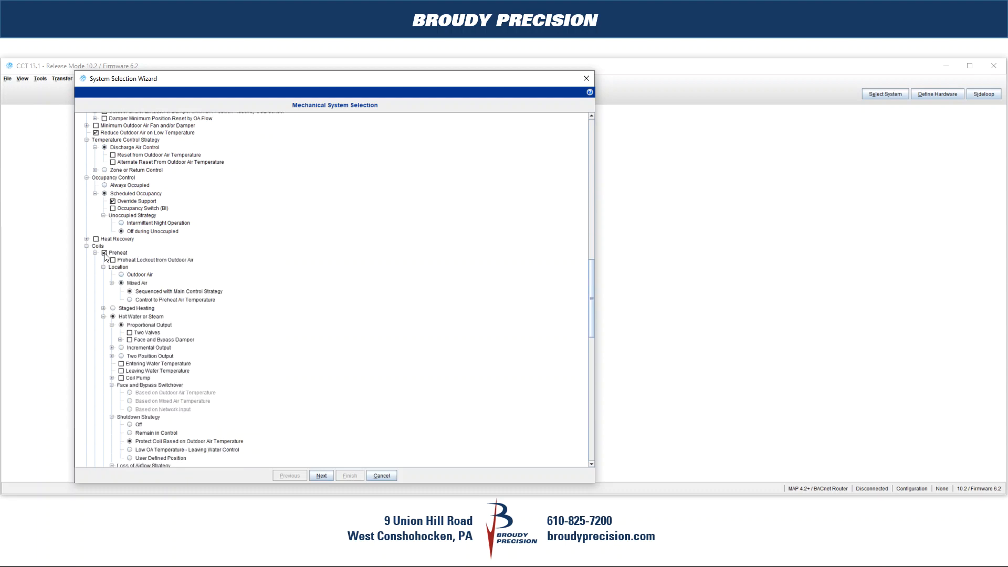
pyautogui.click(104, 253)
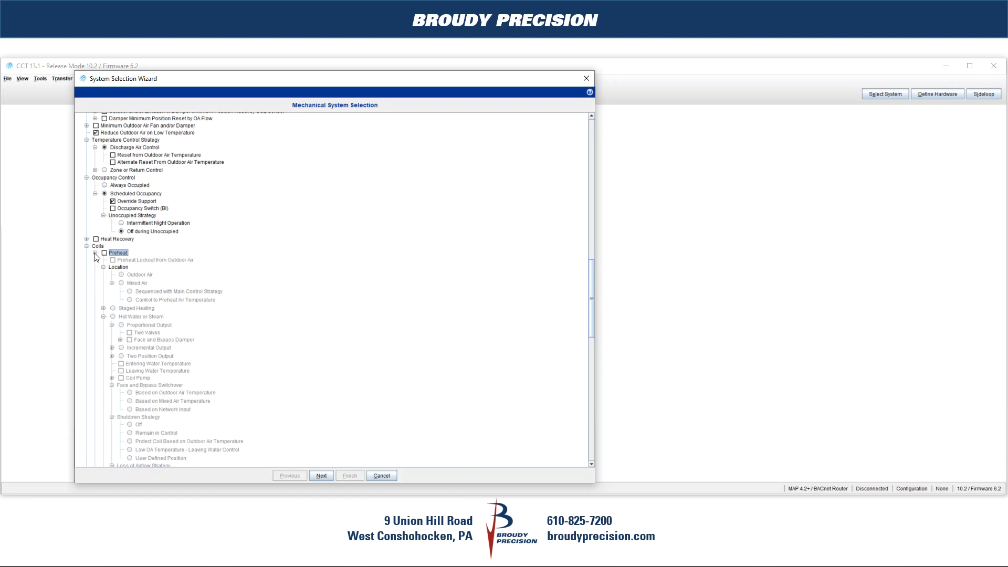
pyautogui.click(95, 252)
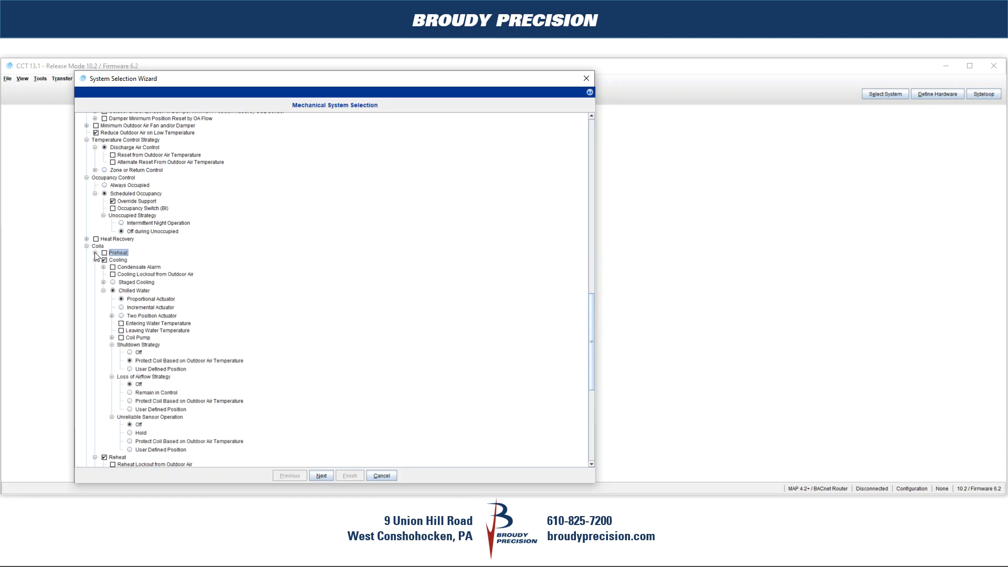
# Switch the cooling coil to Staged Cooling with Four Stages and collapse the Chilled Water options.
pyautogui.click(112, 282)
pyautogui.click(104, 281)
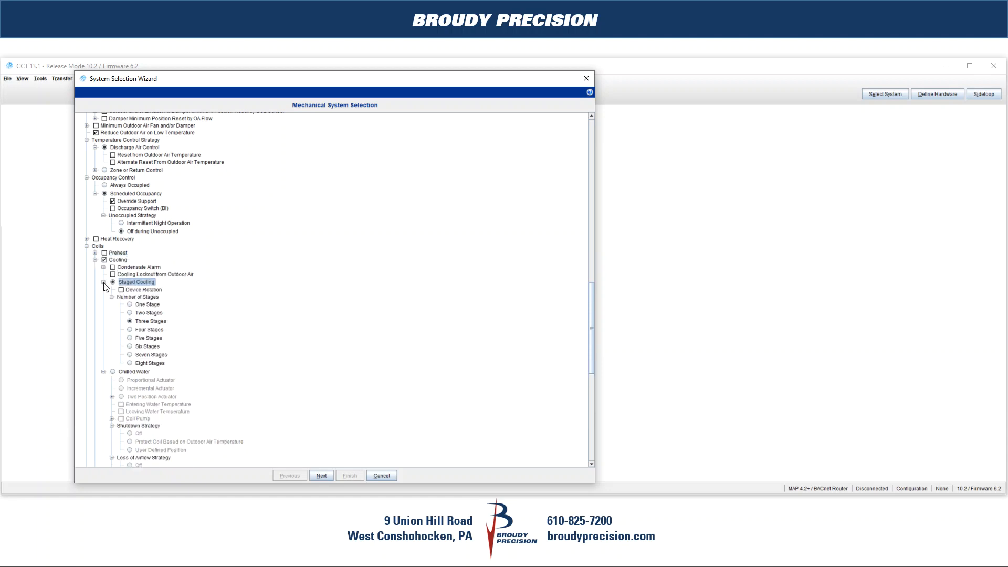
pyautogui.click(131, 330)
pyautogui.scroll(-5, 126, 335)
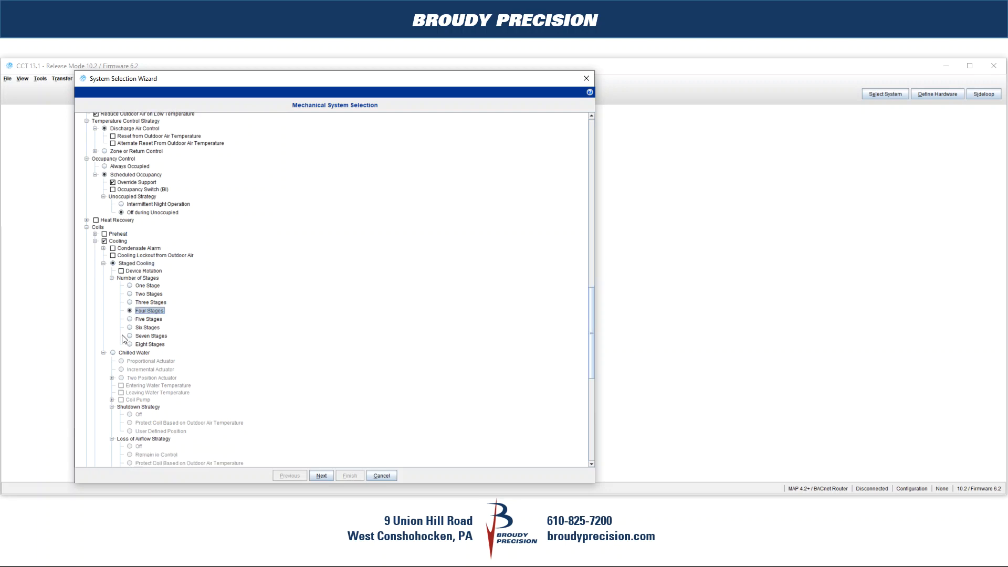
pyautogui.scroll(-1, 124, 339)
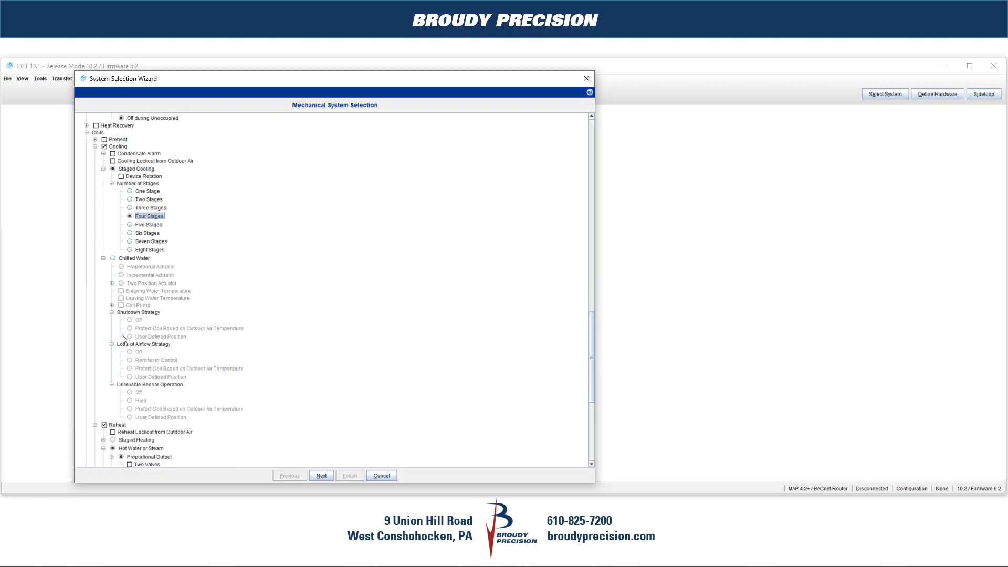
pyautogui.click(103, 258)
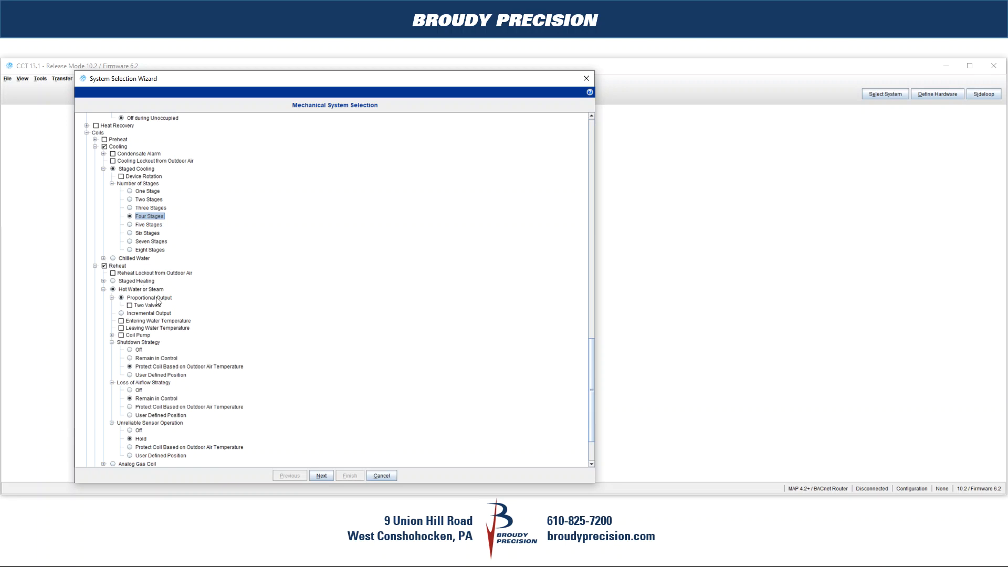
# Add a Coil Pump with Low Temperature Circulation to the hot water or steam reheat coil and collapse its options.
pyautogui.scroll(-2, 94, 330)
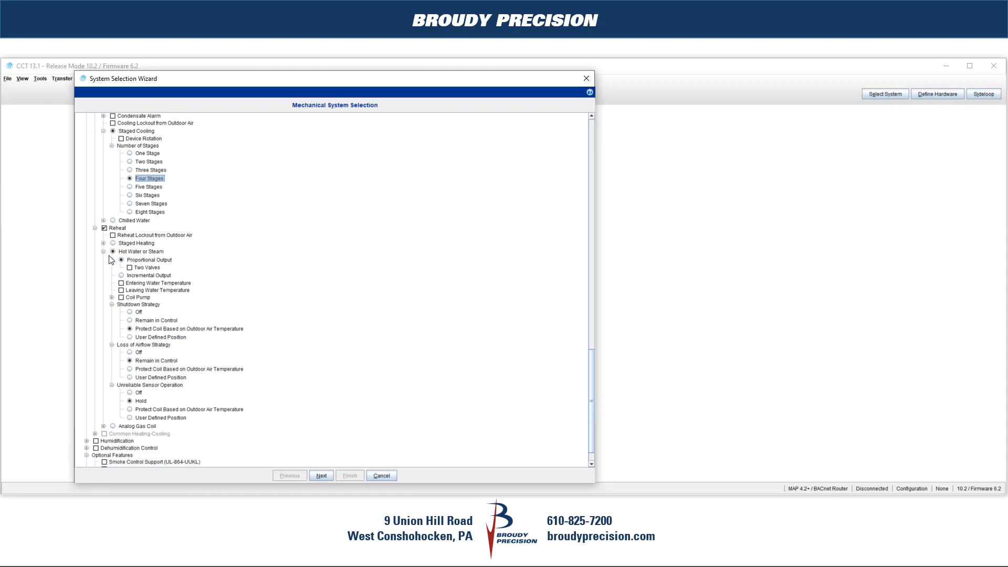
pyautogui.click(112, 297)
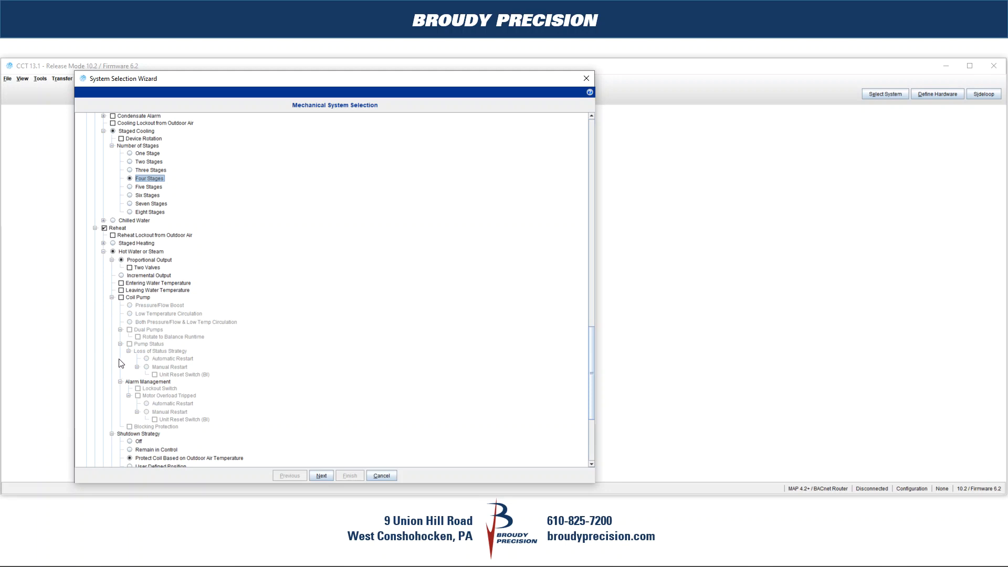
pyautogui.click(121, 298)
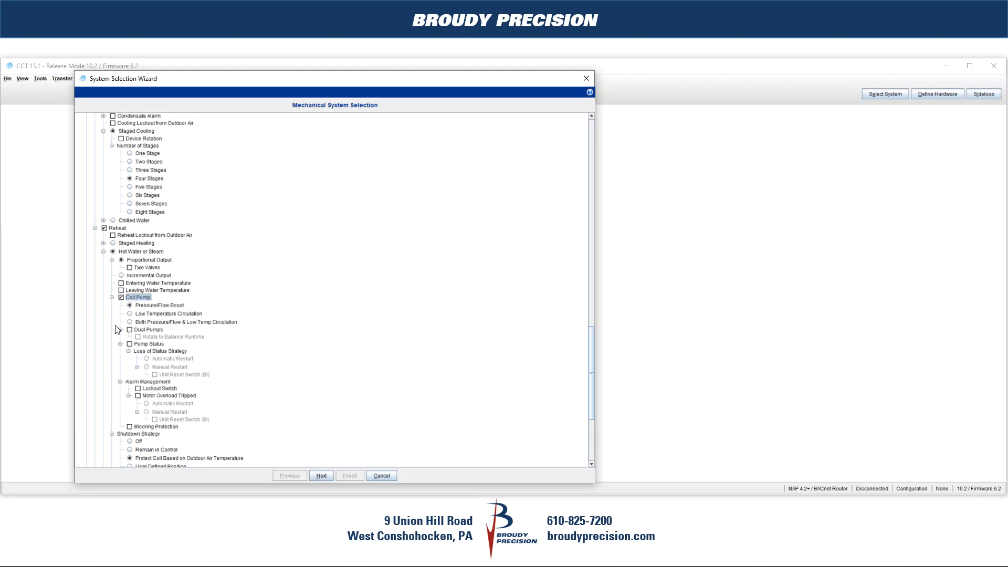
pyautogui.scroll(-1, 112, 346)
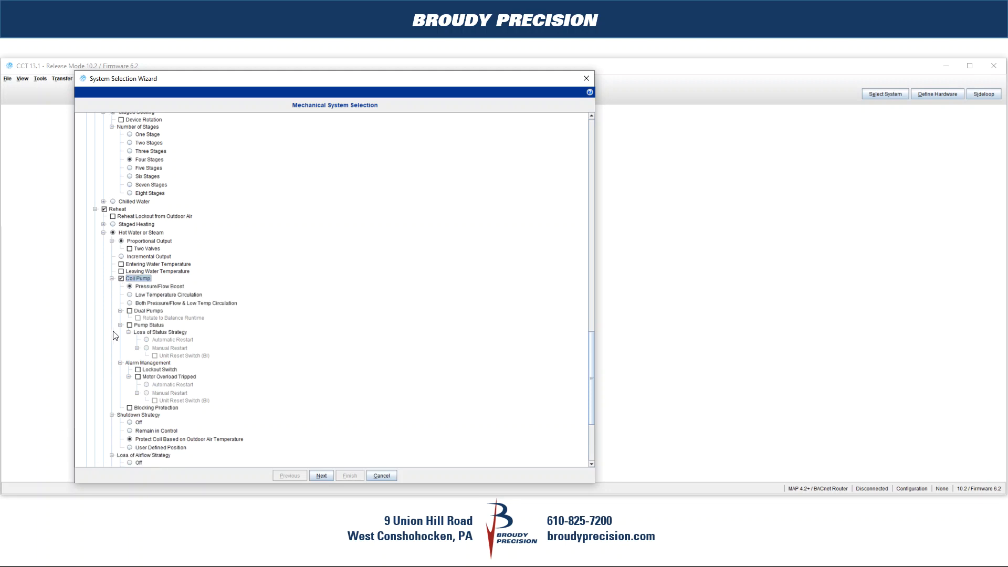
pyautogui.click(131, 295)
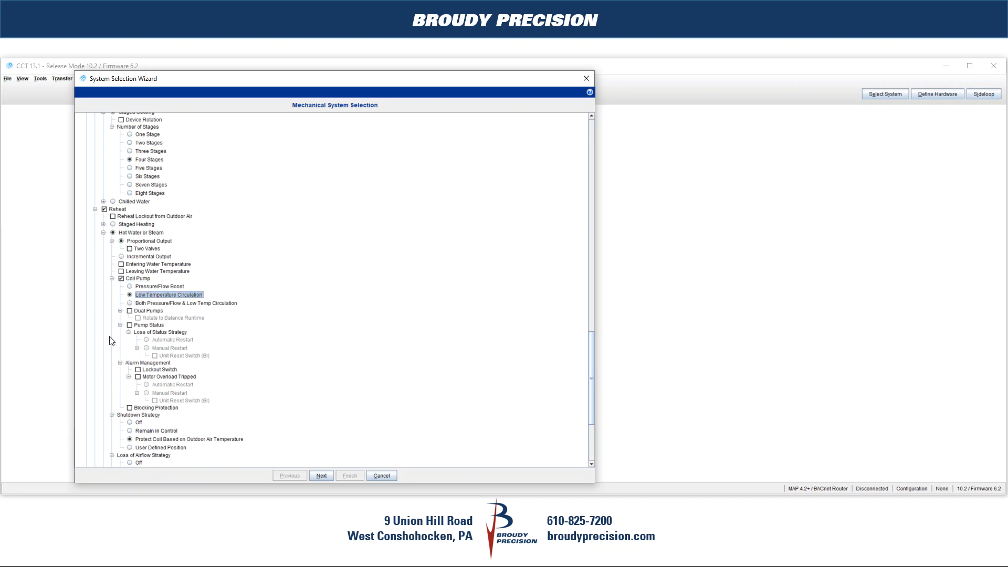
pyautogui.click(112, 279)
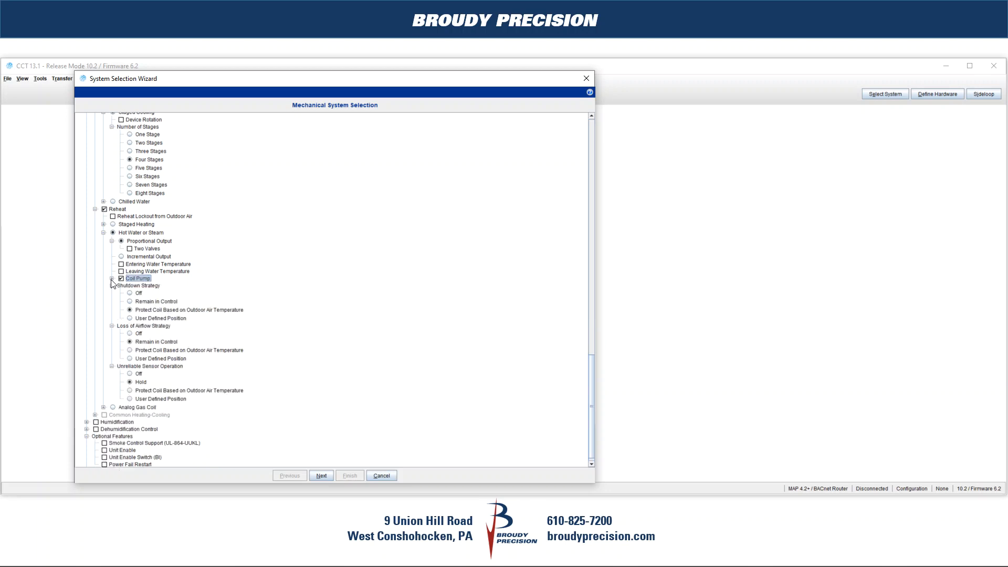
# Check the N2 Compatibility Options and proceed to the Control Logic Selection page.
pyautogui.scroll(-1, 121, 362)
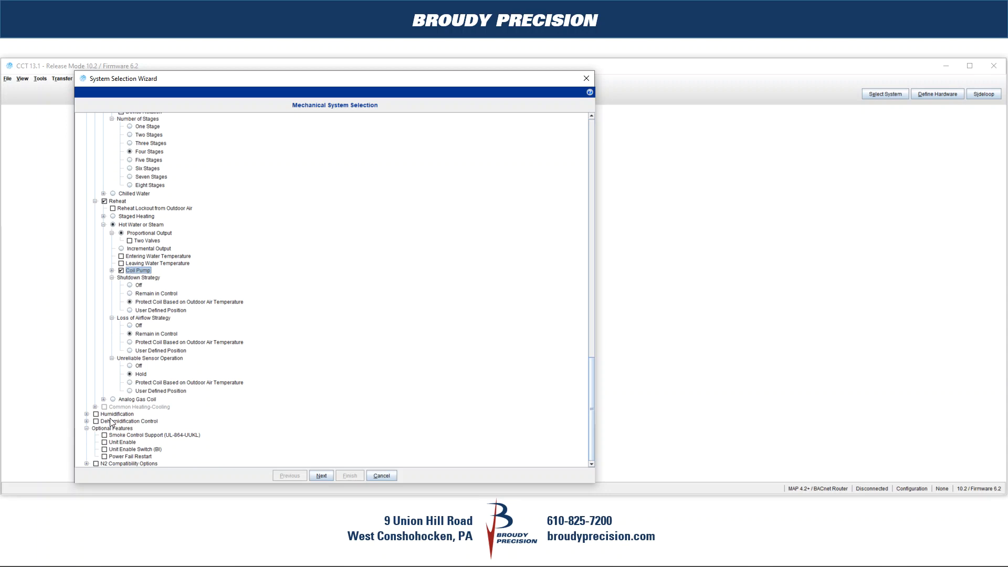
pyautogui.click(87, 463)
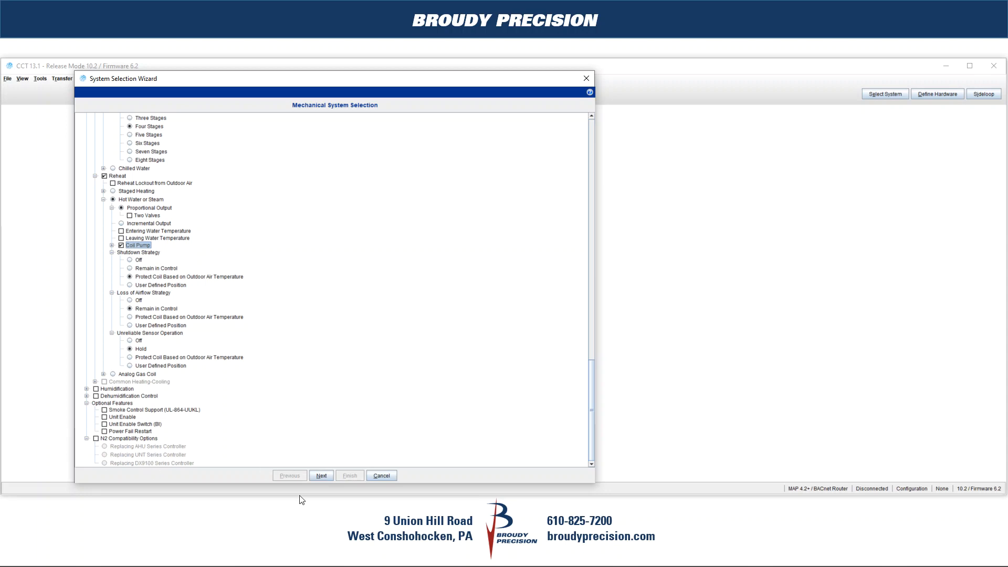
pyautogui.click(320, 475)
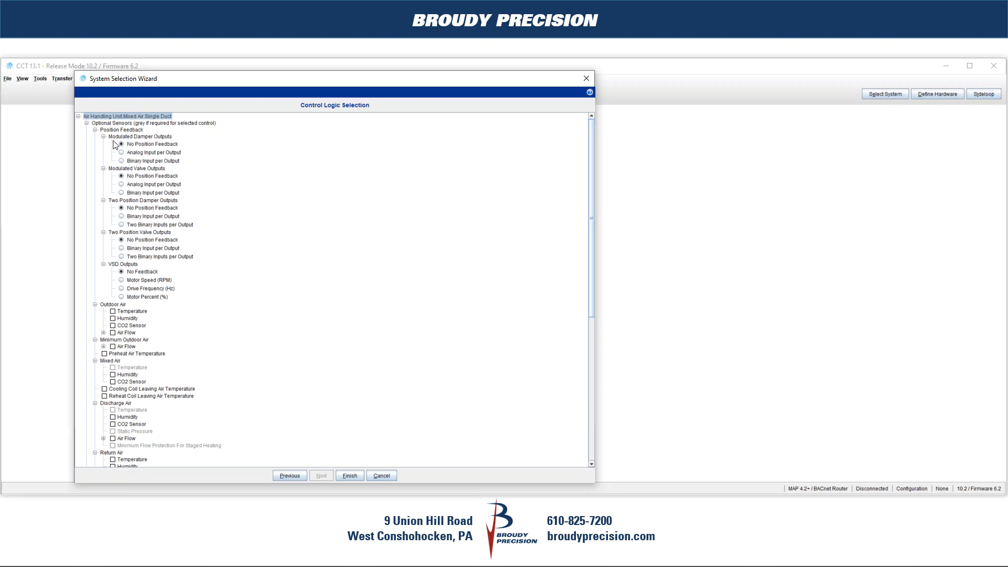
# Review the optional sensors, equipment and monitored safeties, and finish the wizard with the default control logic selections.
pyautogui.scroll(-2, 142, 409)
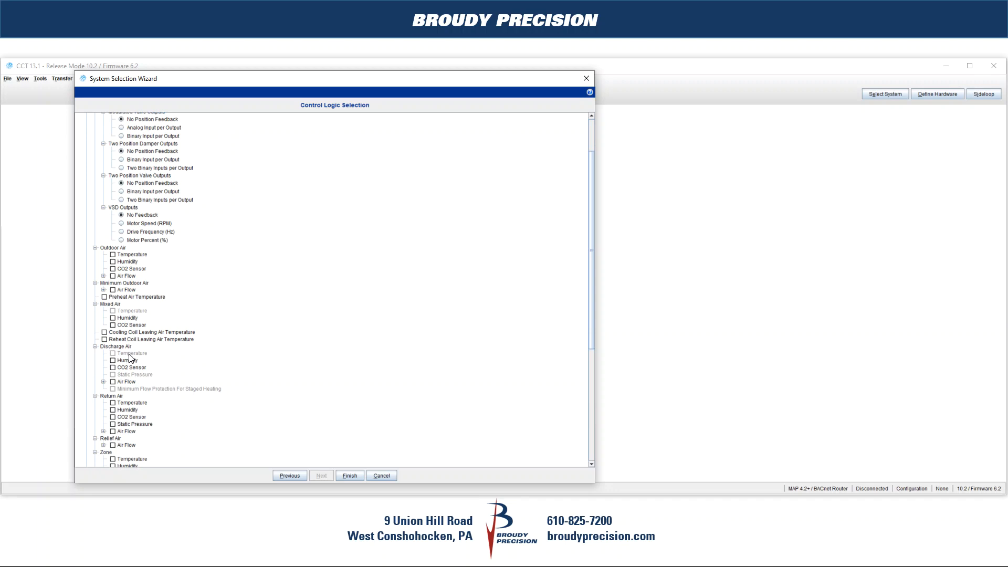
pyautogui.scroll(-7, 180, 407)
pyautogui.scroll(-1, 181, 408)
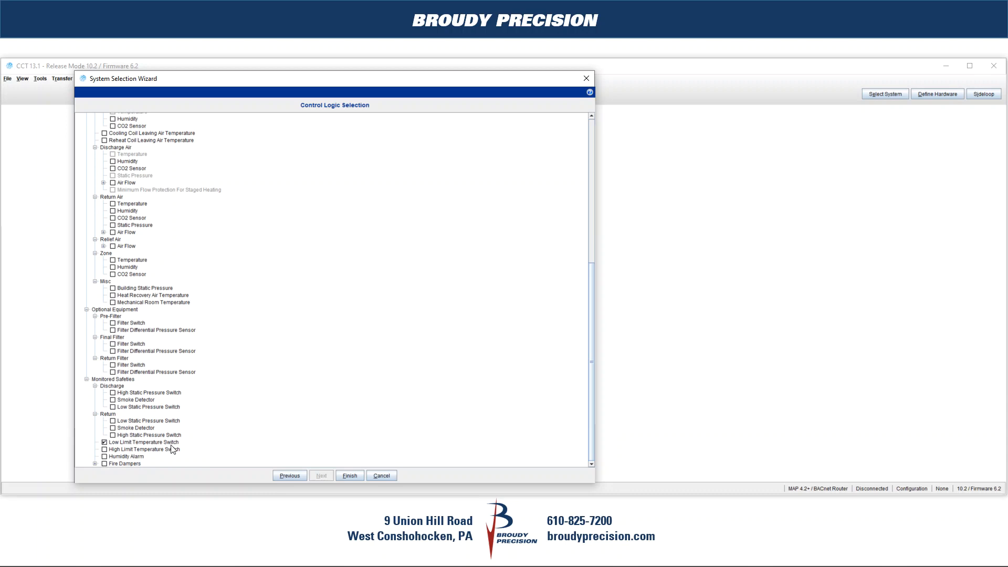
pyautogui.click(350, 476)
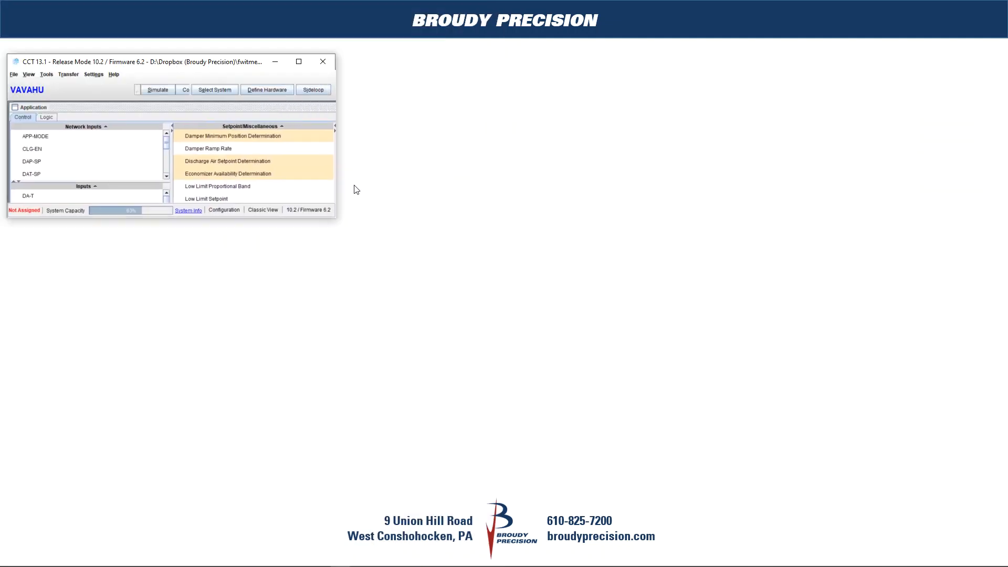
# Enlarge the application window in width and height and refit the Application and Features panels to it.
pyautogui.moveTo(334, 218); pyautogui.dragTo(1006, 321)
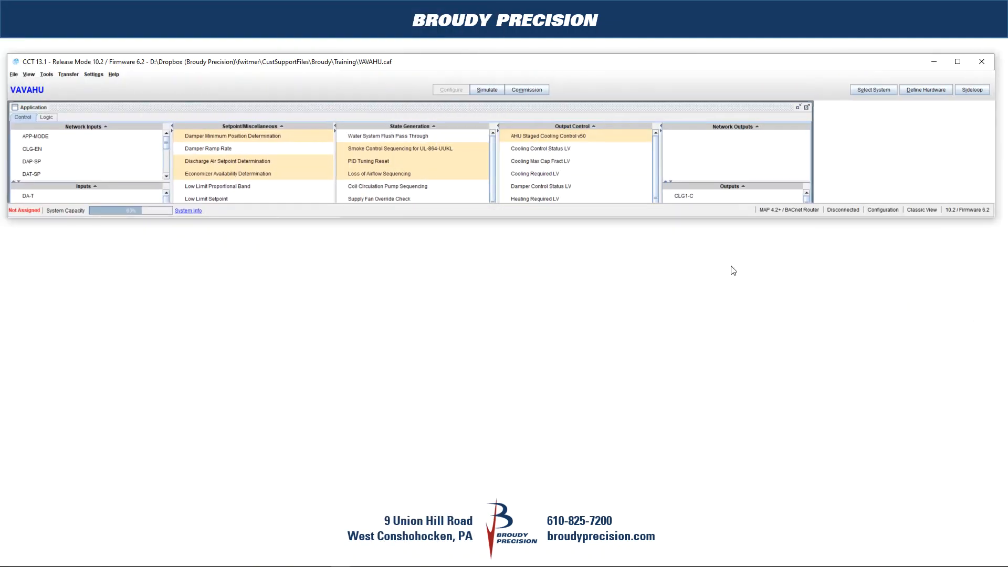
pyautogui.moveTo(536, 216); pyautogui.dragTo(519, 486)
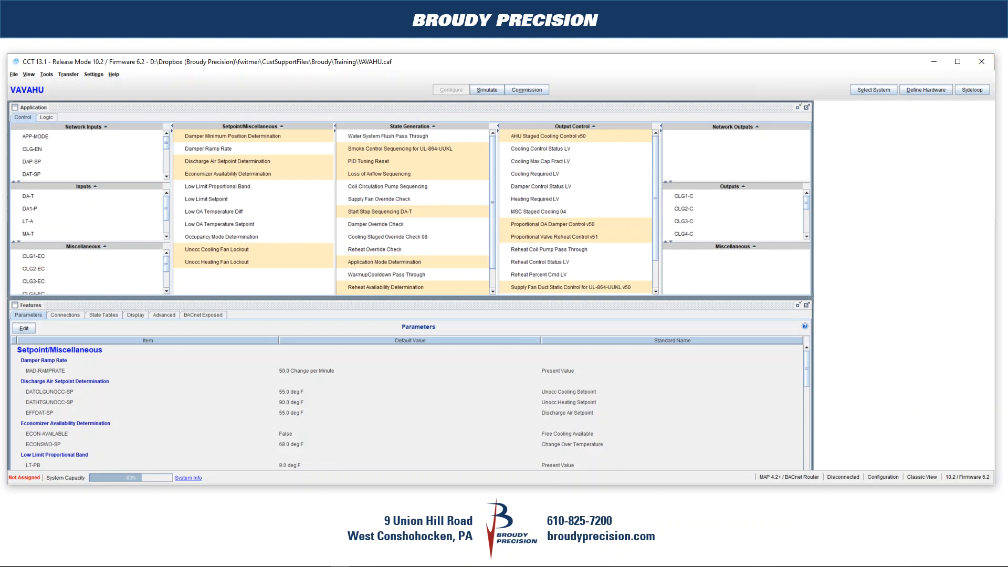
pyautogui.click(47, 75)
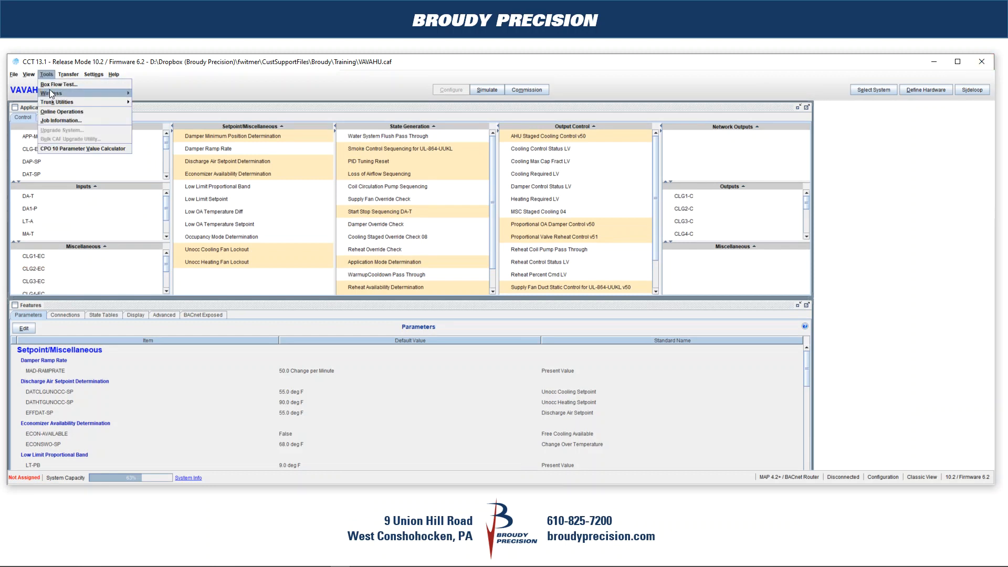
pyautogui.click(33, 85)
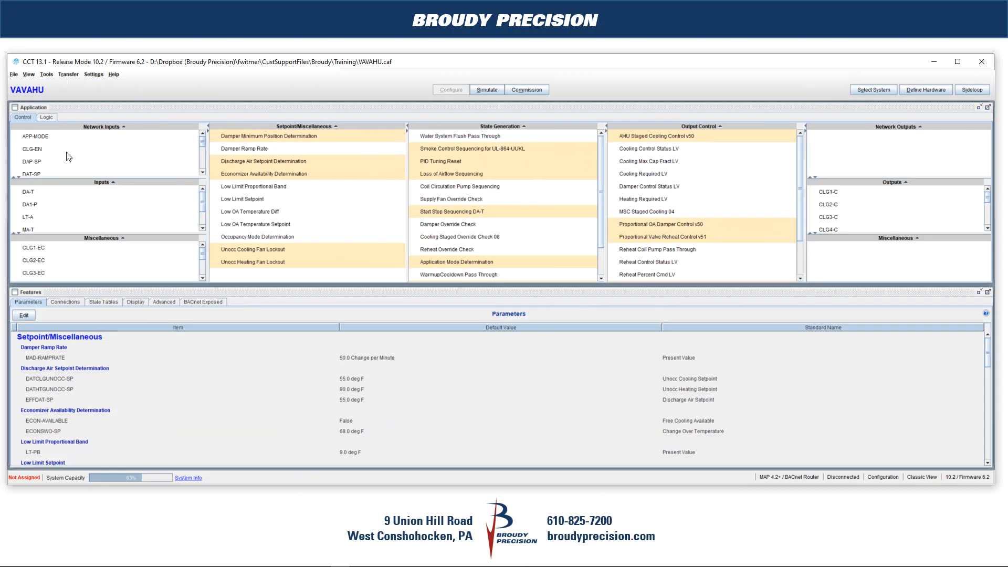
# Look over the available actions for the DA-T input and review the lists of inputs and outputs.
pyautogui.click(34, 196)
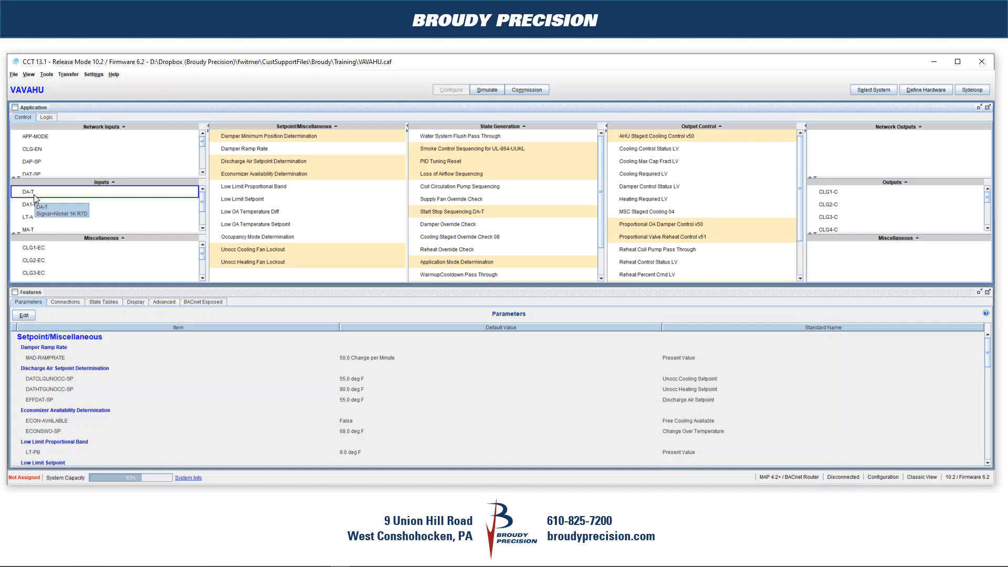
pyautogui.rightClick(32, 191)
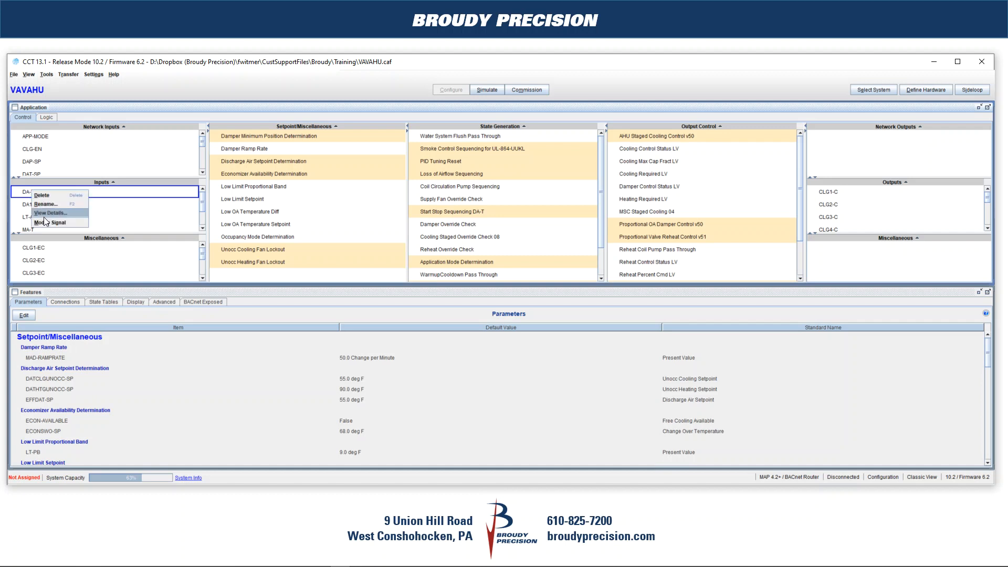
pyautogui.click(23, 193)
pyautogui.scroll(-3, 46, 204)
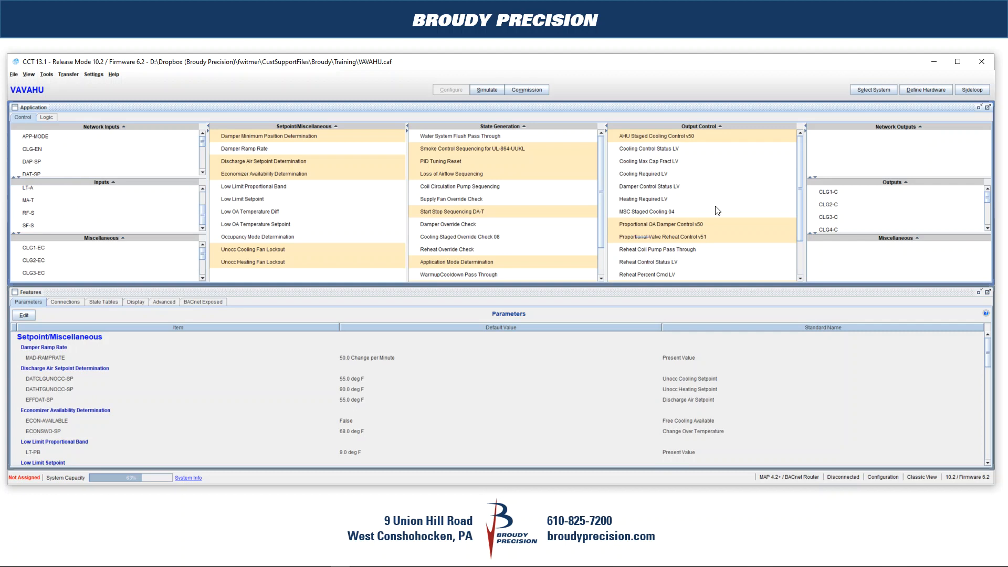
pyautogui.scroll(-1, 858, 199)
pyautogui.scroll(-1, 859, 202)
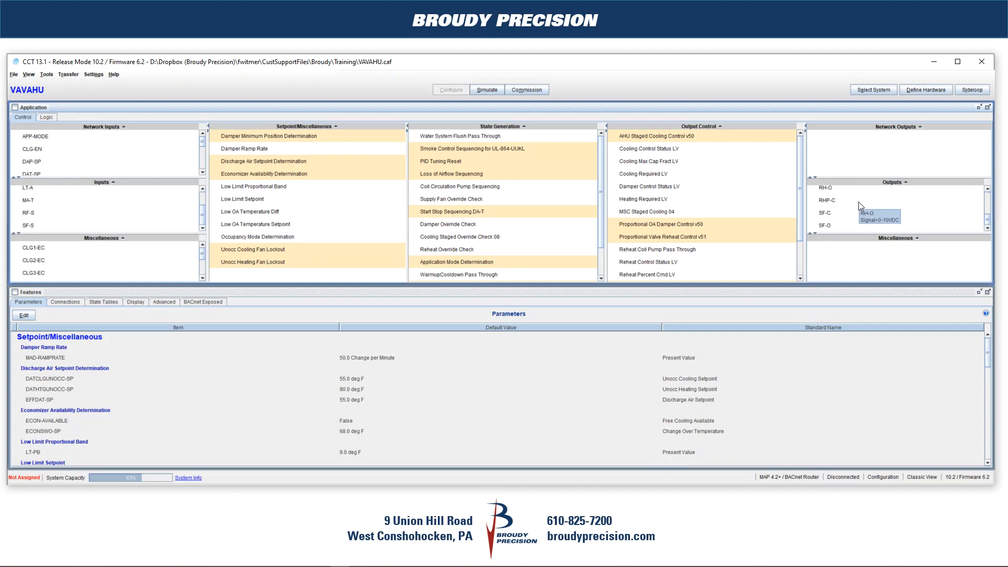
# Open the logic diagram of the Damper Control OAD HA activity.
pyautogui.click(47, 117)
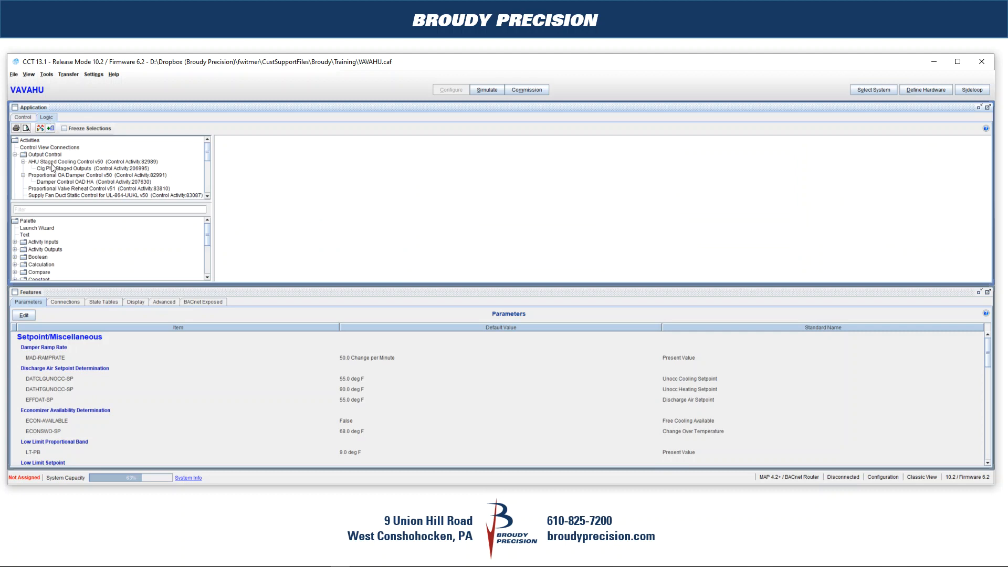
pyautogui.click(62, 181)
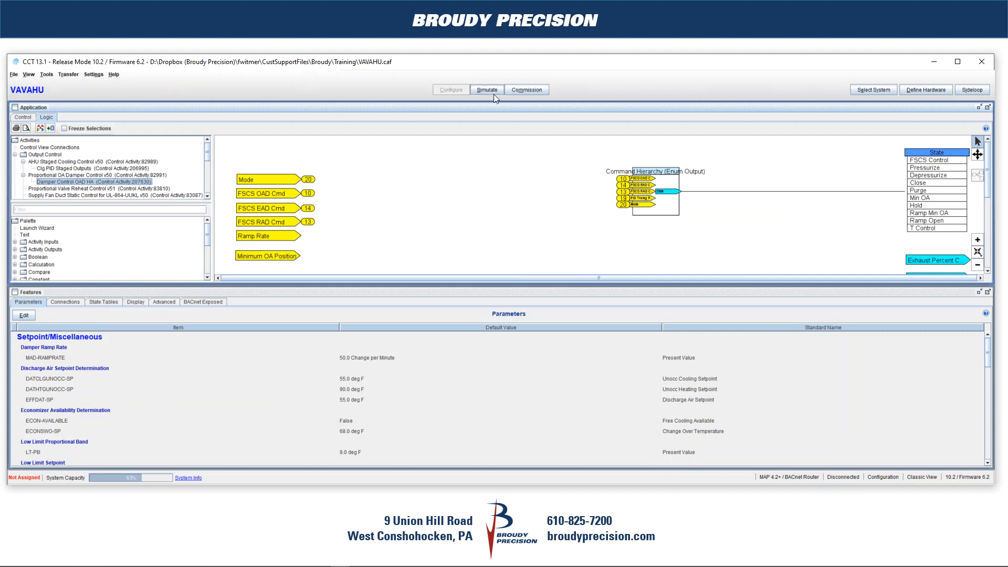
# Reopen the mechanical system selection of the air handling unit for review and leave it without changes.
pyautogui.click(877, 88)
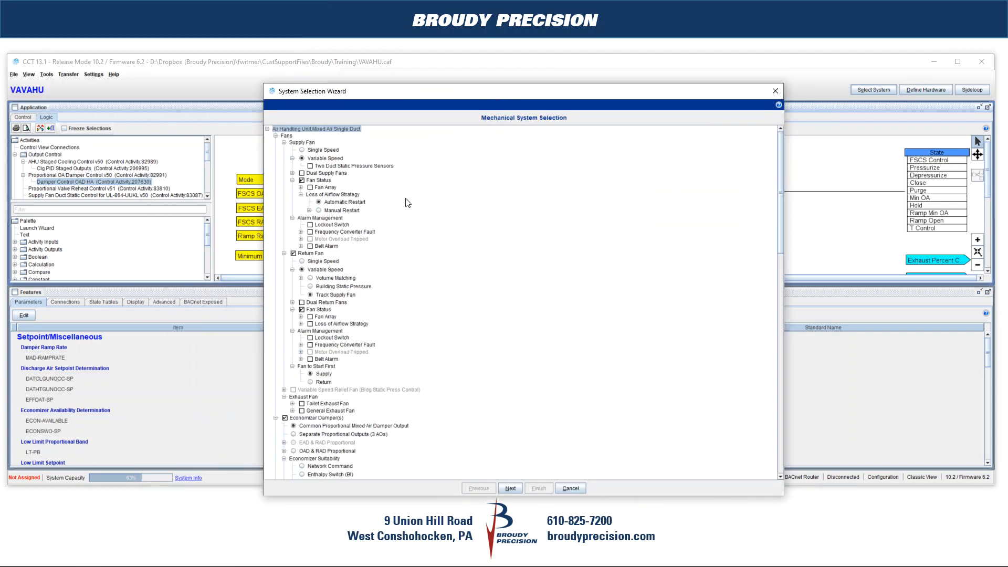
pyautogui.click(575, 487)
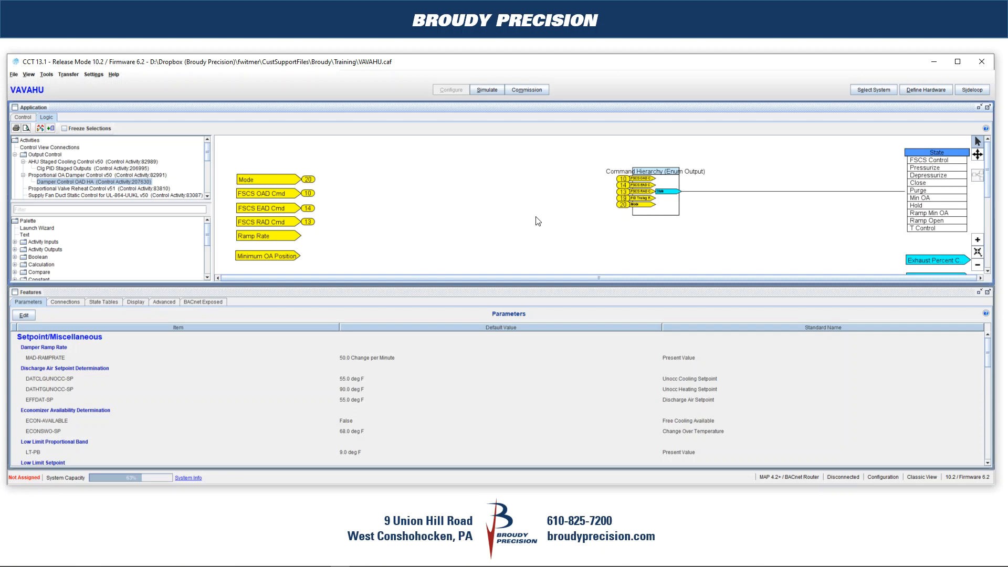
# Enlarge the hardware definition window and change the field device to FX-PCG26XX, keeping the device name VAVAHU.
pyautogui.click(925, 90)
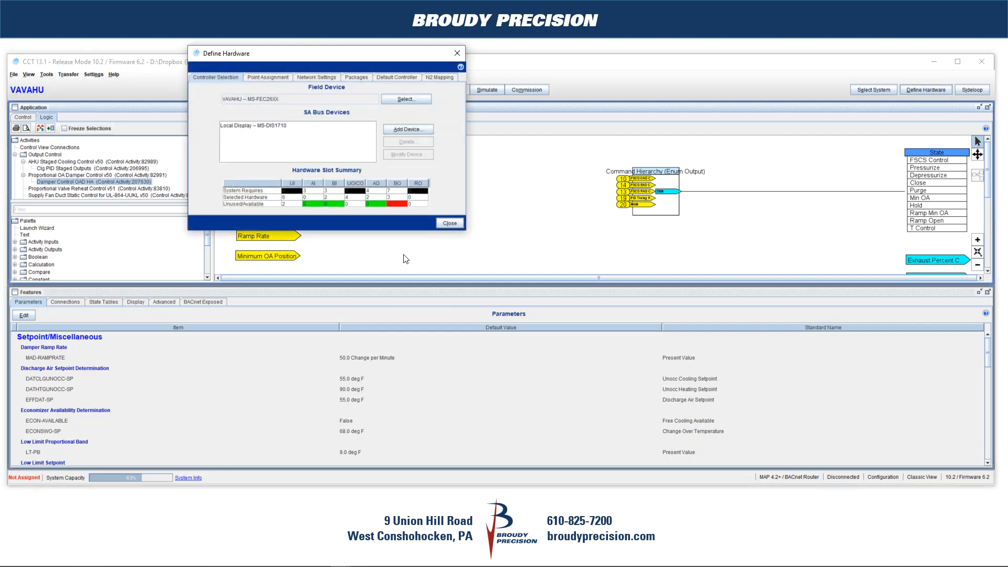
pyautogui.moveTo(465, 230); pyautogui.dragTo(681, 348)
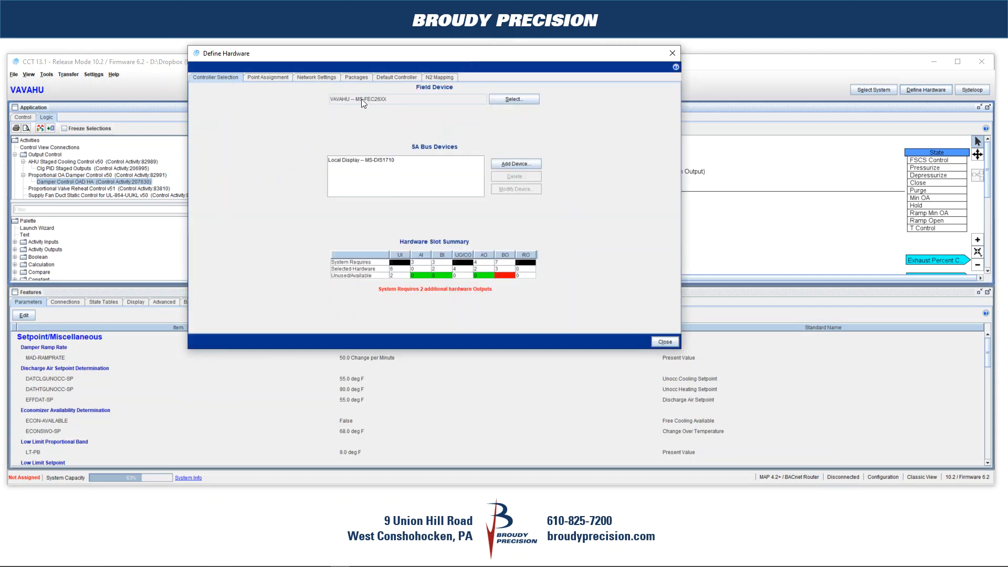
pyautogui.click(509, 100)
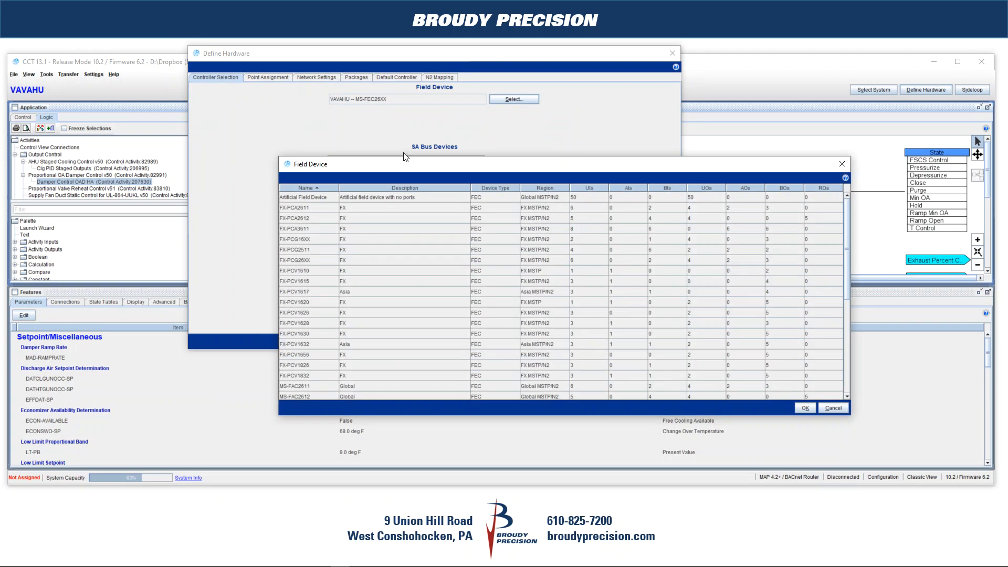
pyautogui.click(304, 261)
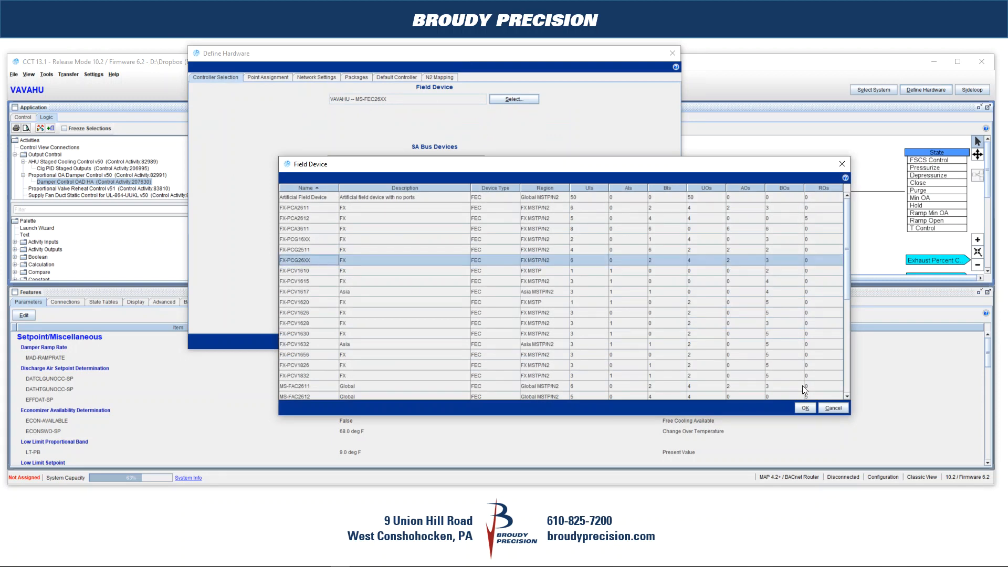
pyautogui.click(804, 408)
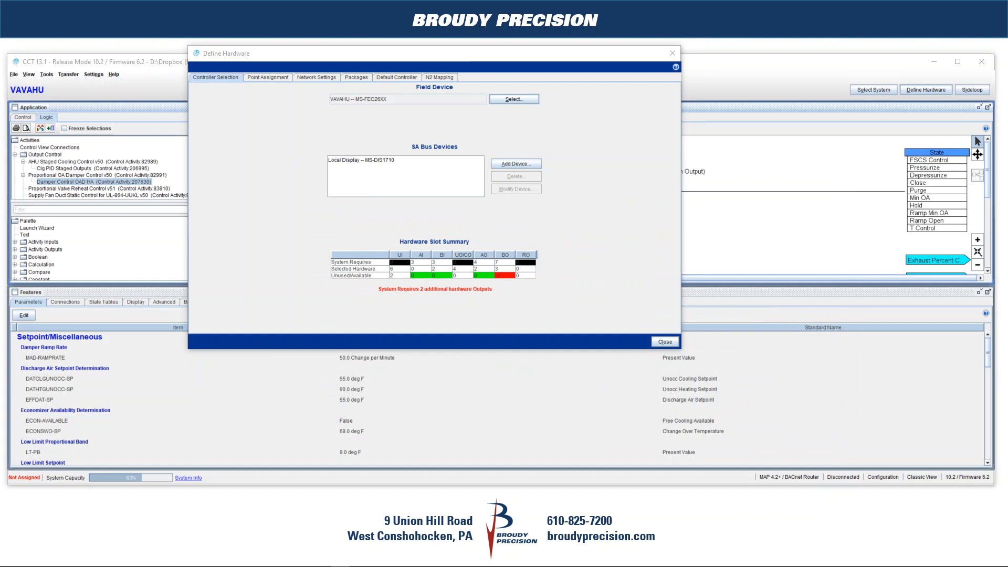
pyautogui.moveTo(1, 231); pyautogui.dragTo(292, 227)
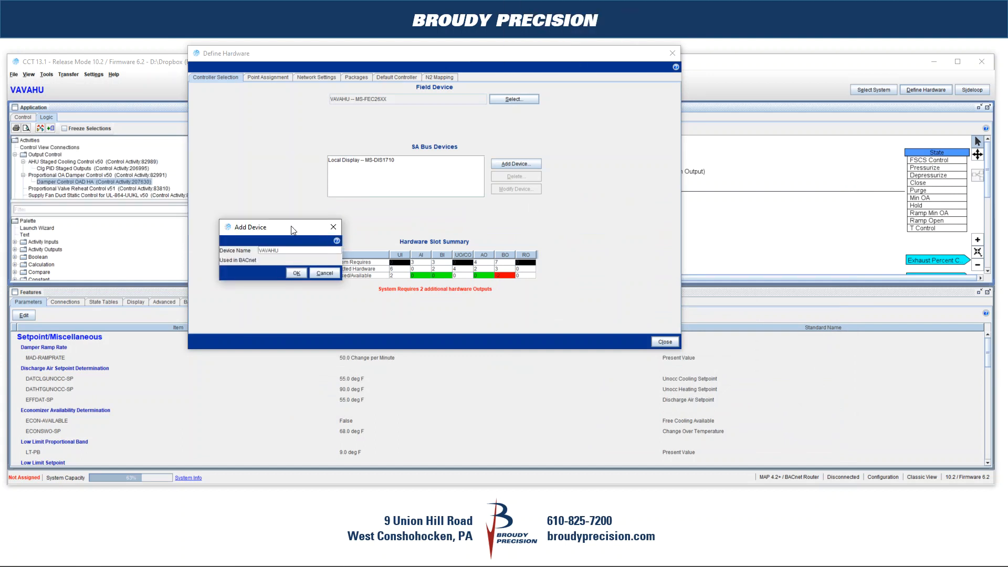
pyautogui.click(295, 270)
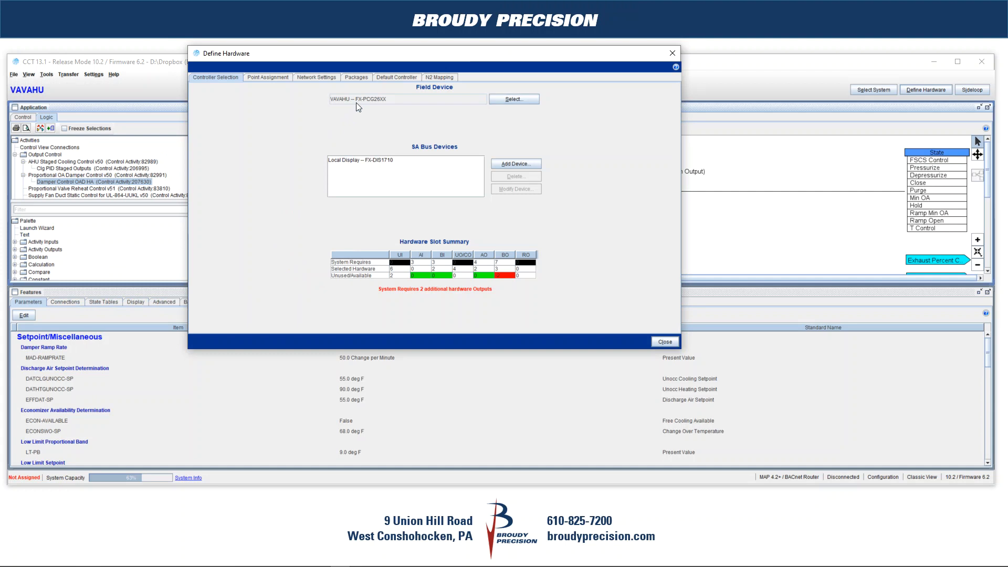
# Add one FX-PCX3733 expansion module to the SA bus devices with starting index 1.
pyautogui.click(524, 164)
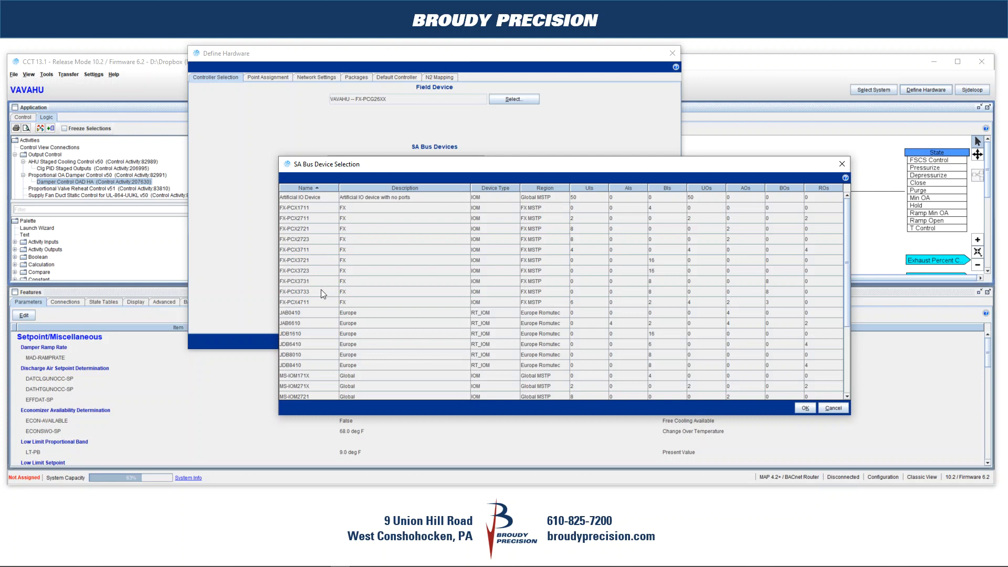
pyautogui.click(300, 292)
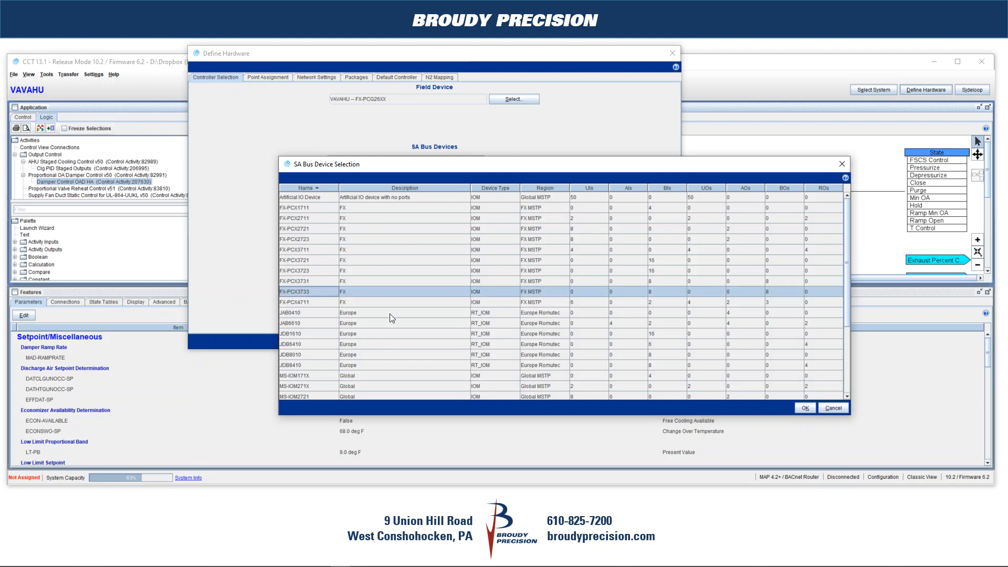
pyautogui.click(801, 411)
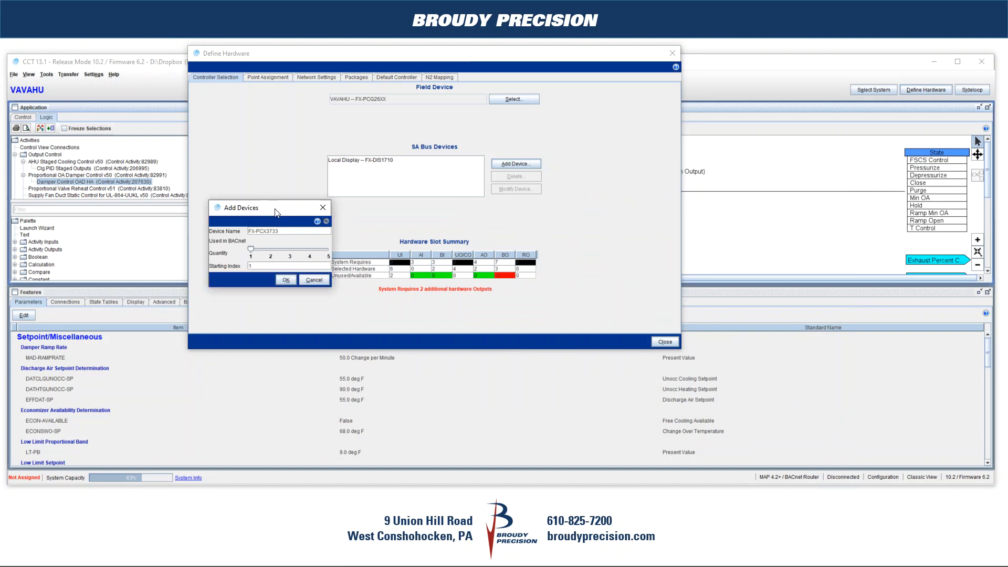
pyautogui.moveTo(275, 207); pyautogui.dragTo(300, 196)
pyautogui.click(315, 269)
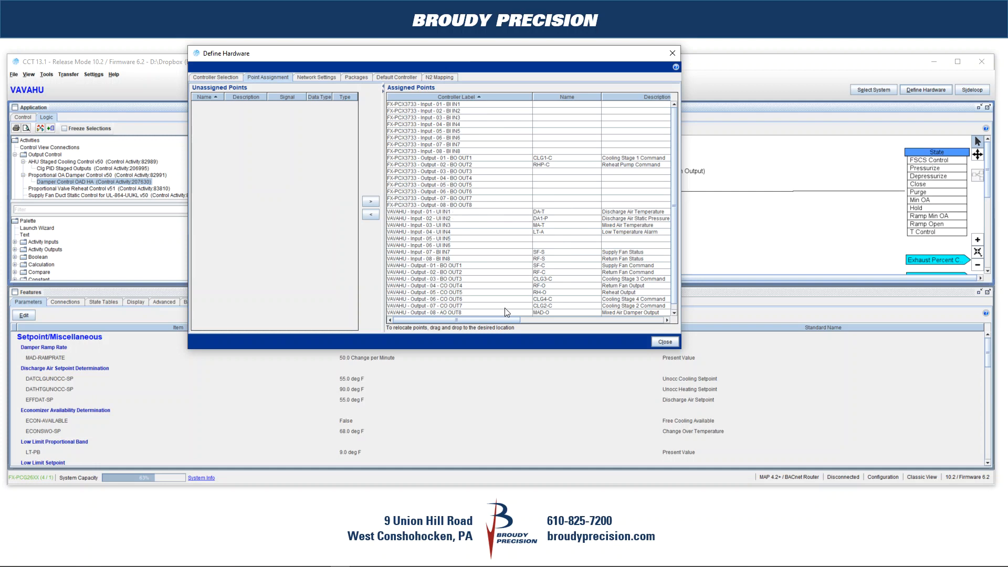
# Review the assigned points, network settings and N2 mapping of the selected hardware, and close the hardware definition.
pyautogui.moveTo(509, 321); pyautogui.dragTo(389, 315)
pyautogui.click(315, 77)
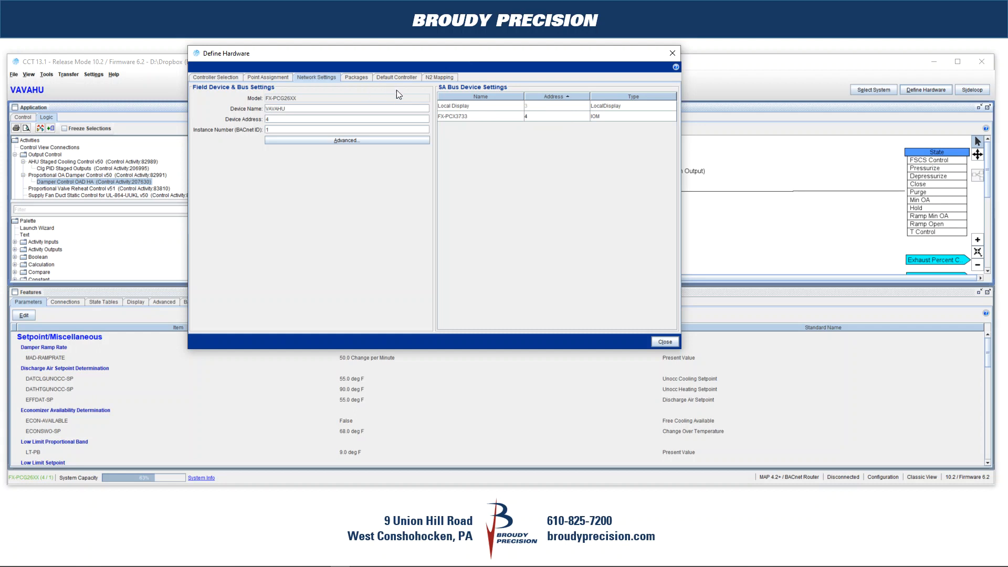
pyautogui.click(435, 77)
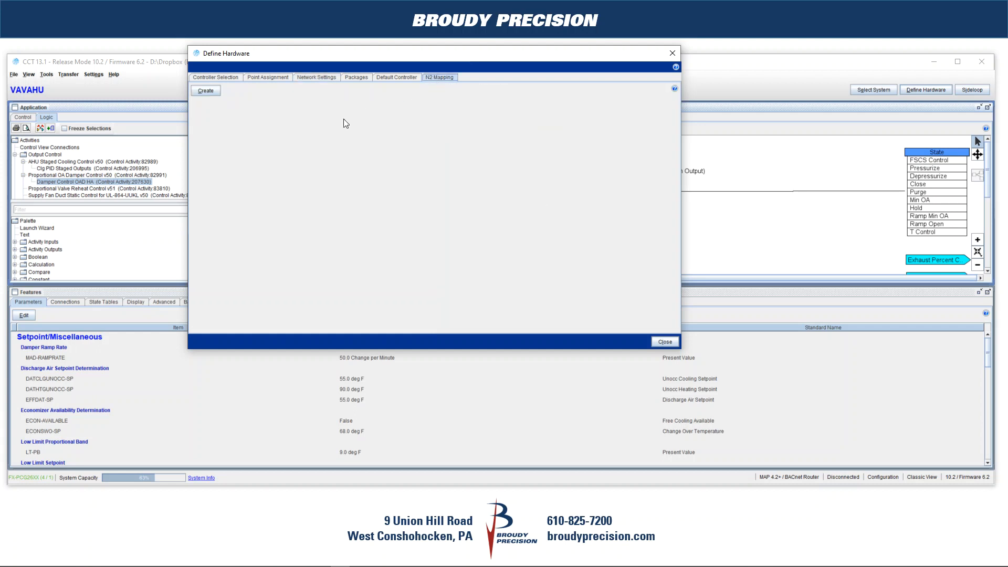
pyautogui.click(657, 340)
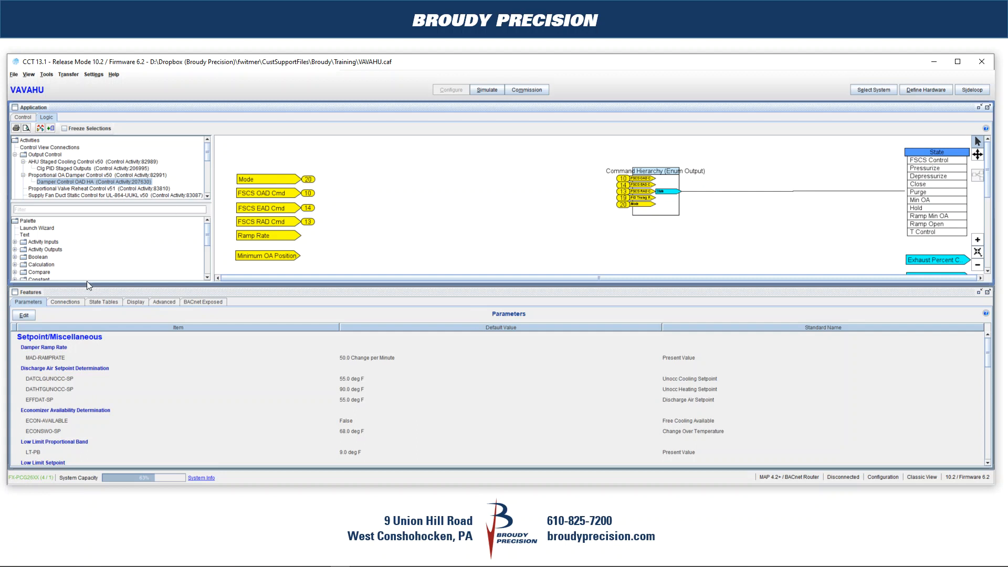
# Look through the application's connections, state tables and display setup, and check the transfer options from the control view.
pyautogui.click(72, 303)
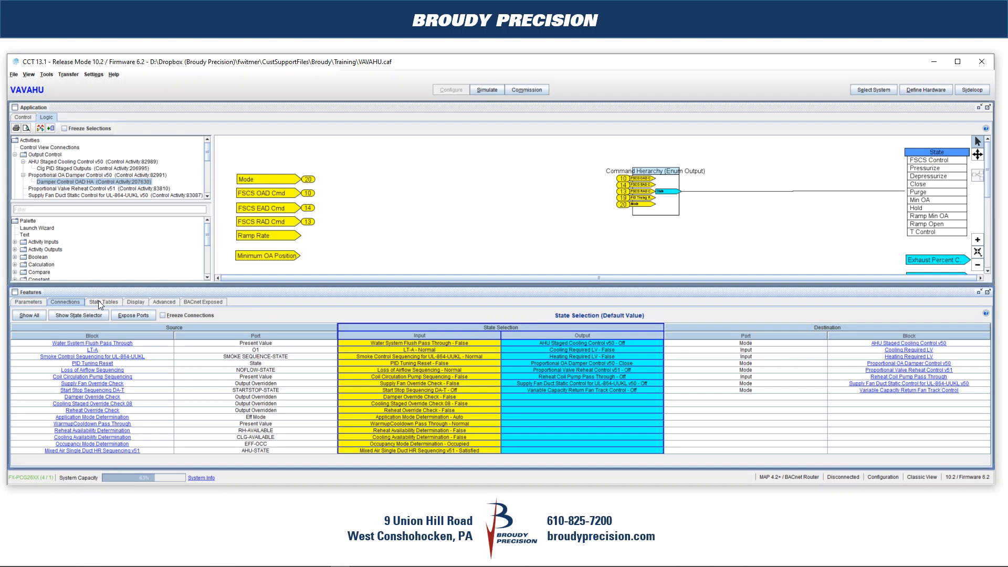
pyautogui.click(99, 302)
pyautogui.click(132, 302)
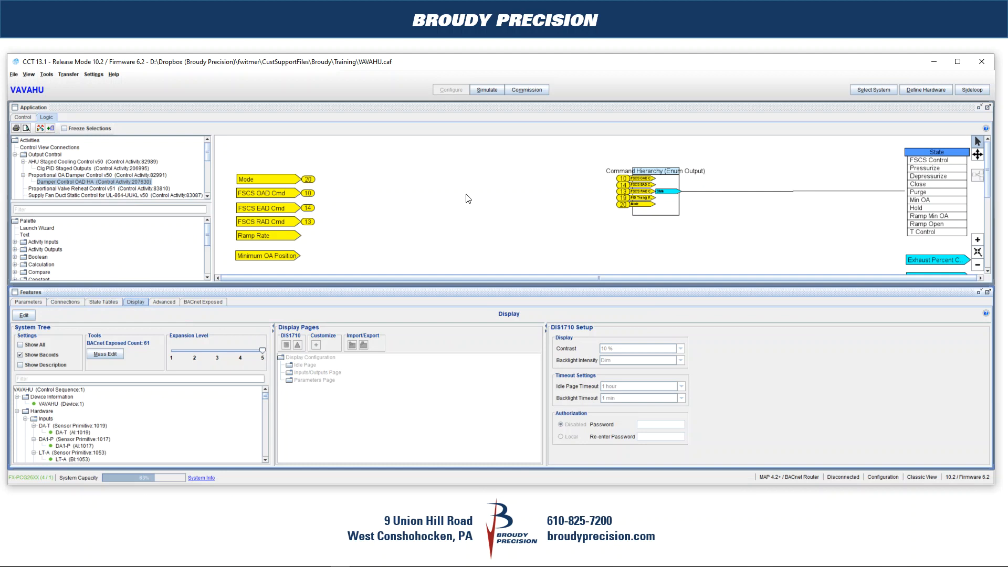
pyautogui.click(23, 117)
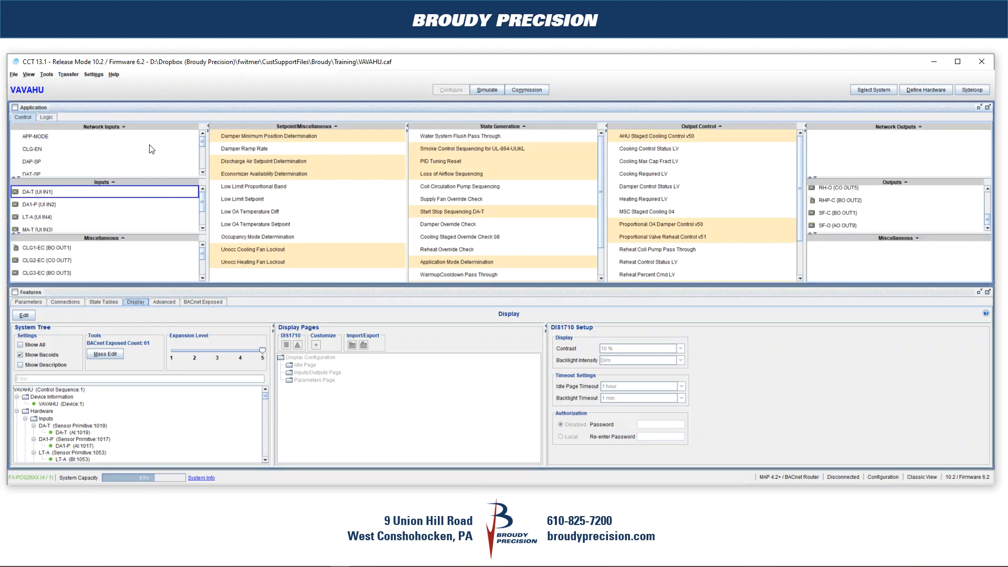
pyautogui.click(69, 76)
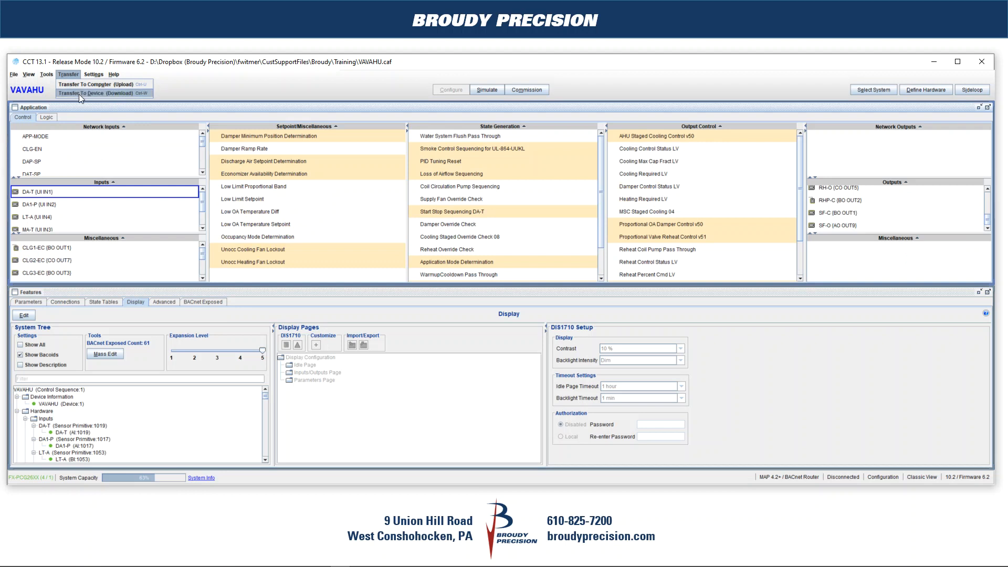
pyautogui.click(369, 102)
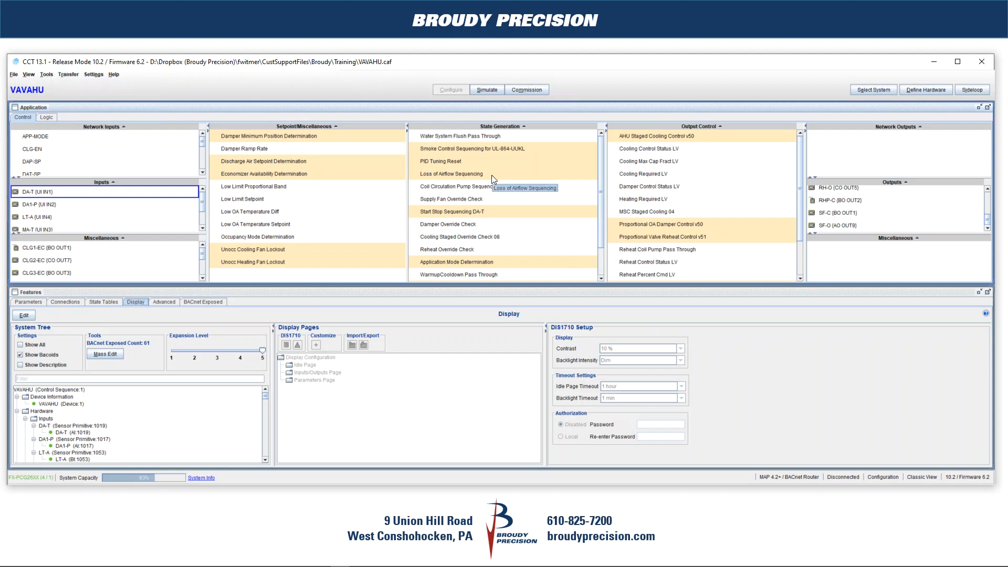
# Switch to simulation mode, saving the application changes as VAVAHU.caf in the Training folder.
pyautogui.click(490, 89)
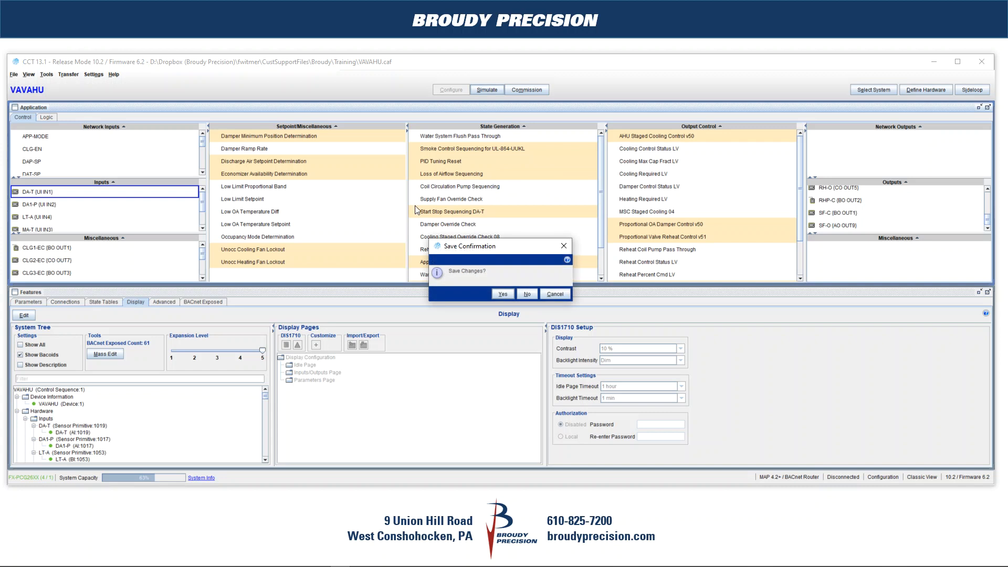
pyautogui.click(502, 294)
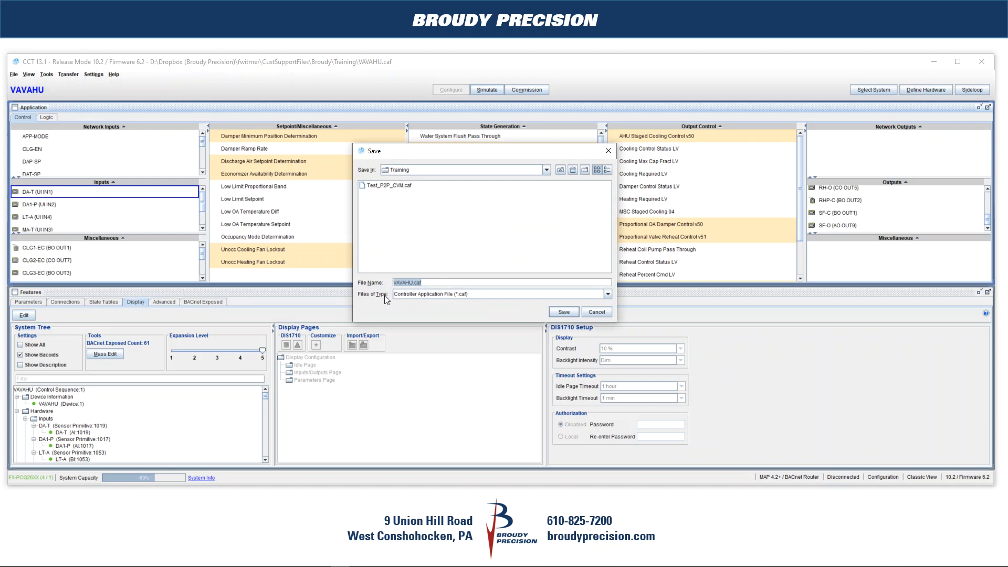
pyautogui.click(562, 312)
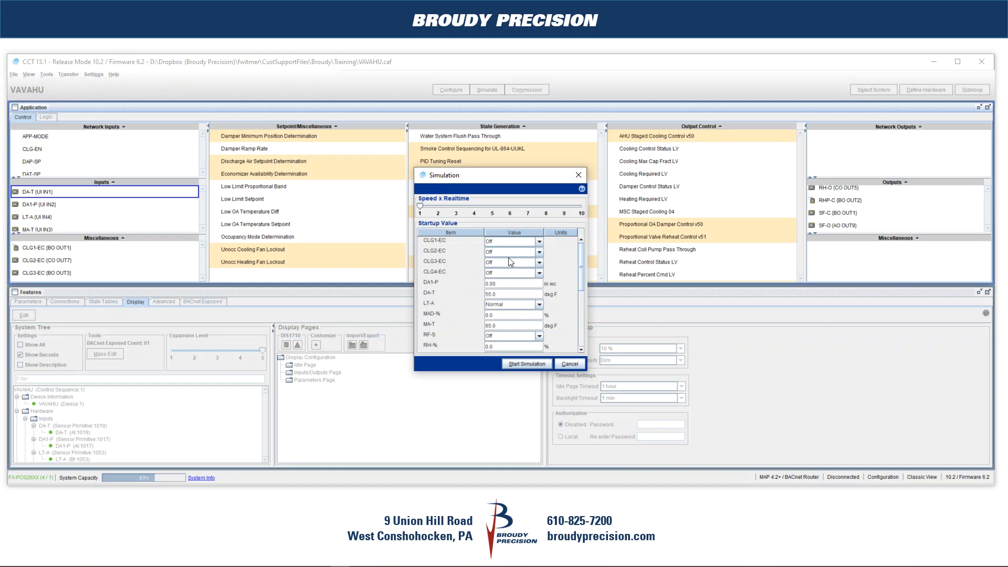
# Review the simulation startup values and start the simulation at 1x realtime speed with the default values.
pyautogui.moveTo(582, 264); pyautogui.dragTo(581, 333)
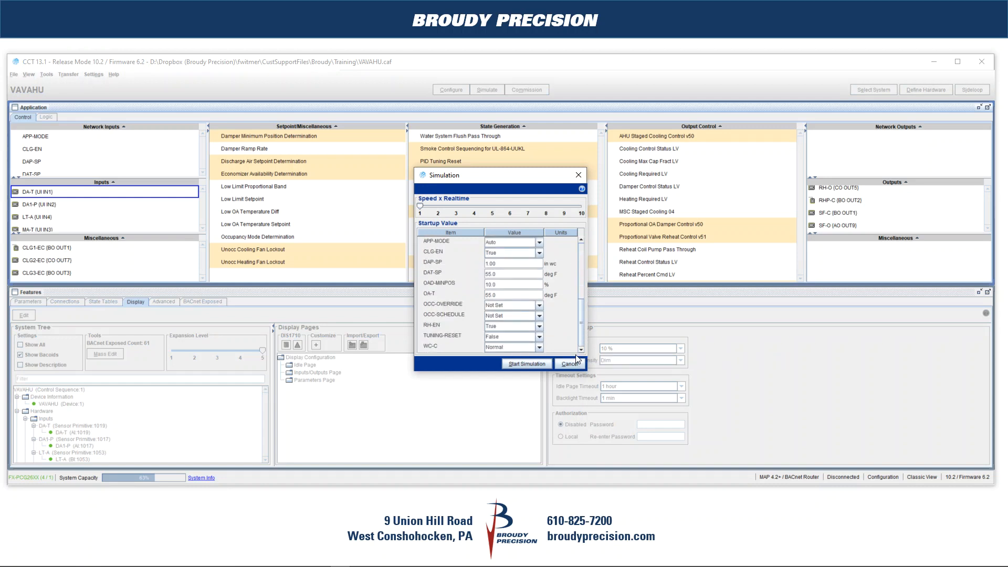
pyautogui.moveTo(580, 332); pyautogui.dragTo(584, 253)
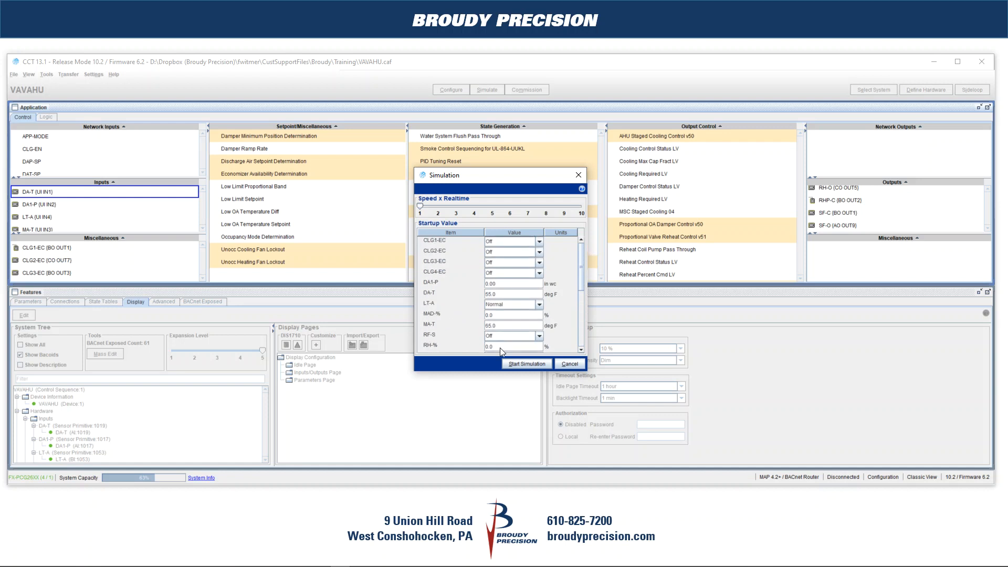
pyautogui.click(514, 363)
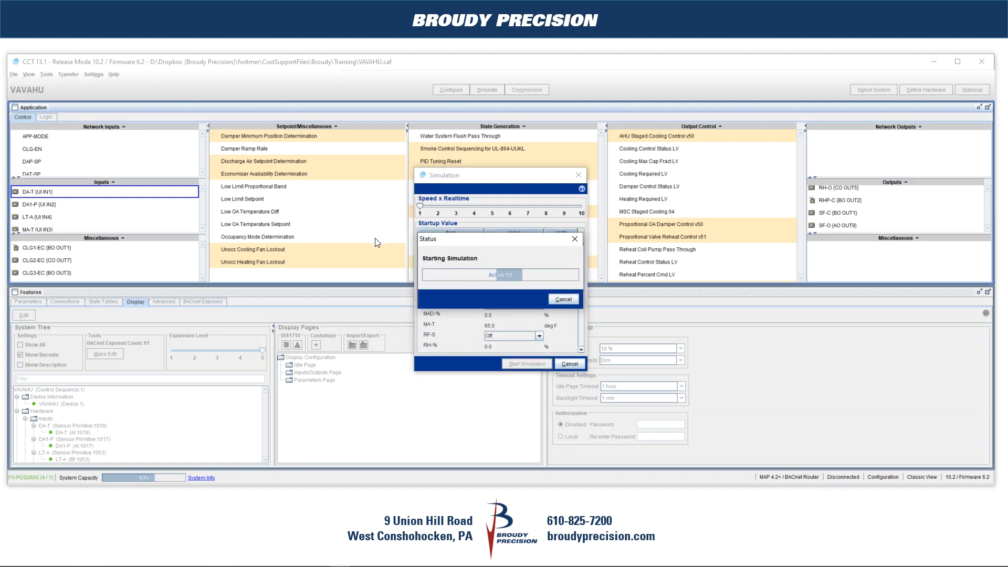